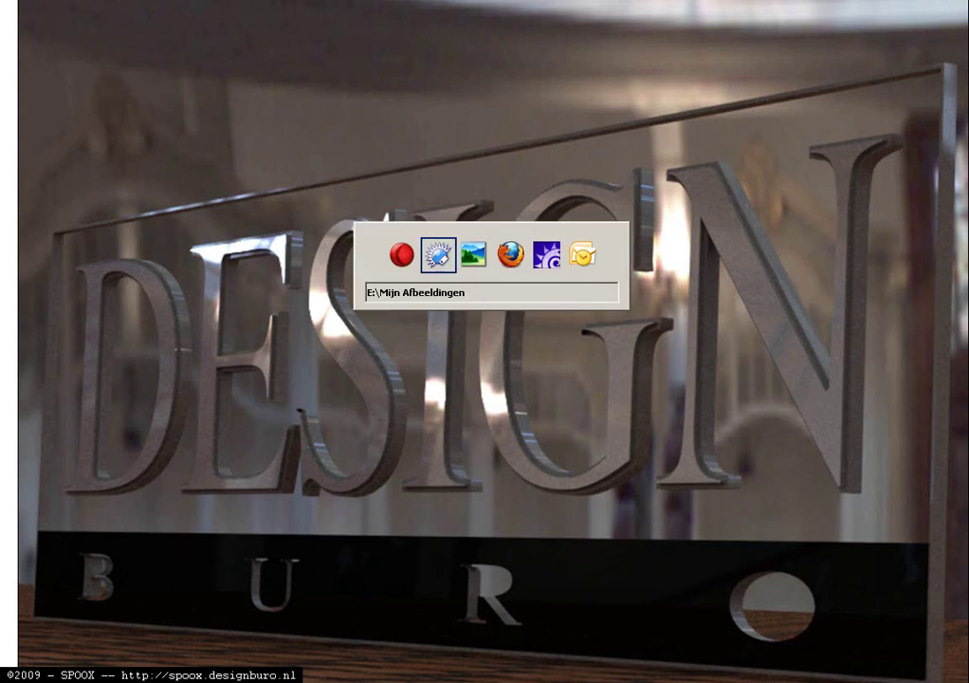
View the company logo on the Robbe website in Firefox and switch to LightWave Modeler
key(alt+Tab)
key(alt+Tab)
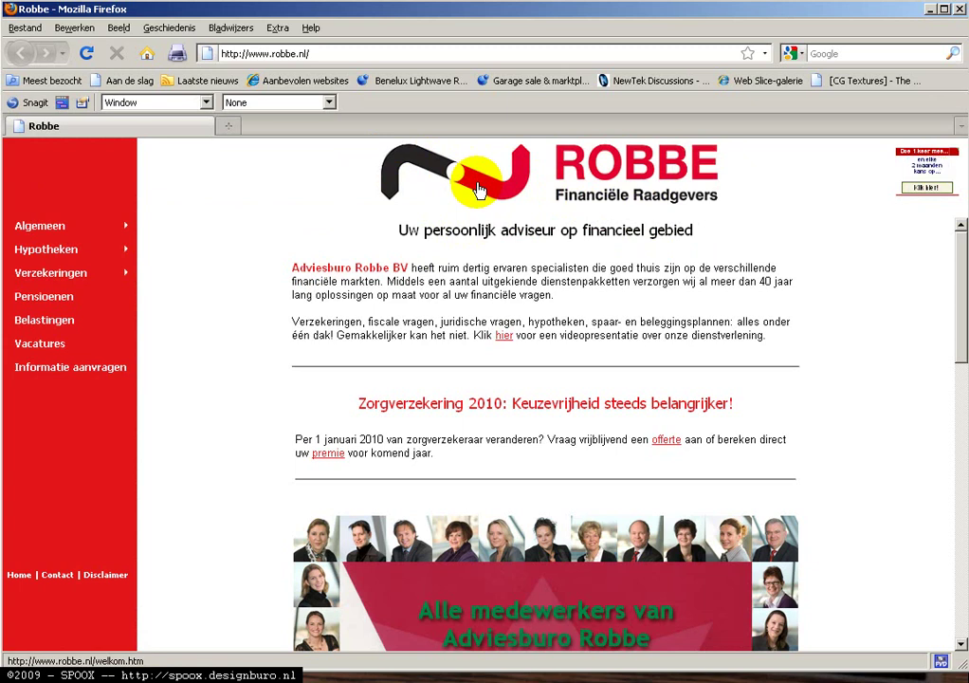
key(alt+Tab)
key(alt+Tab)
key(alt+Tab)
key(alt+Tab)
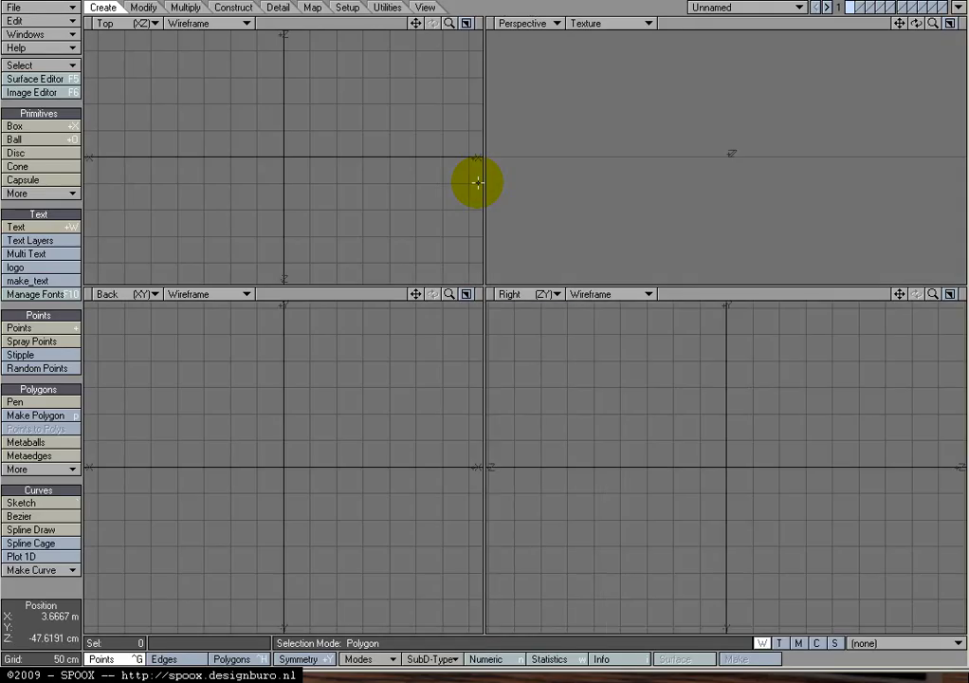
Import robbelogo.eps from Y:\images\robbe with the EPSF Loader, using Standard curve division, Closed Polygons & PolyLines, Auto Centering and scale 0.01
click(13, 7)
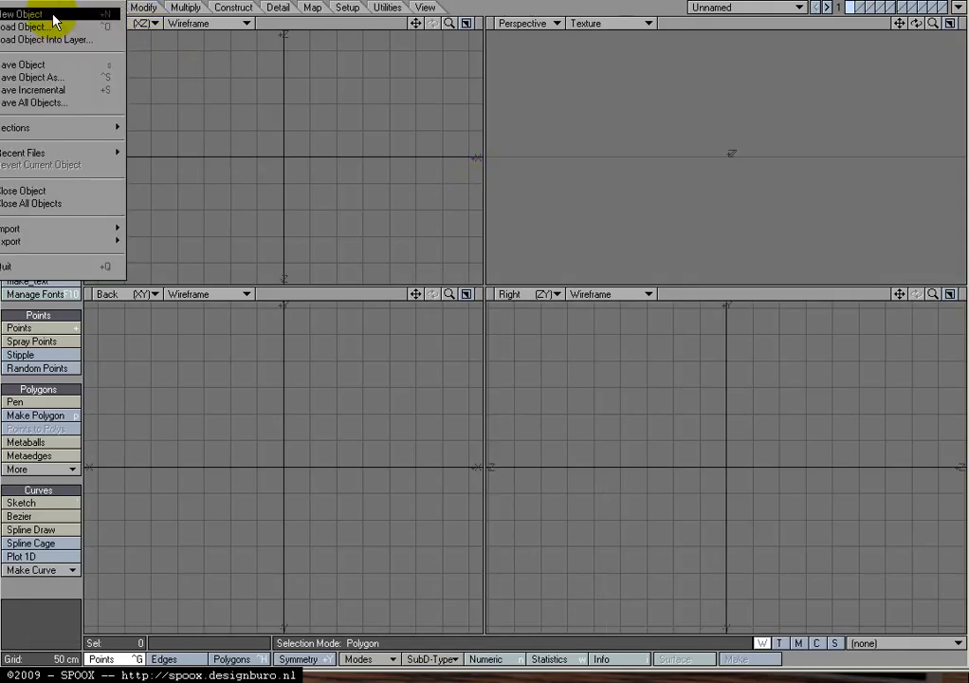
mouse_move(64, 229)
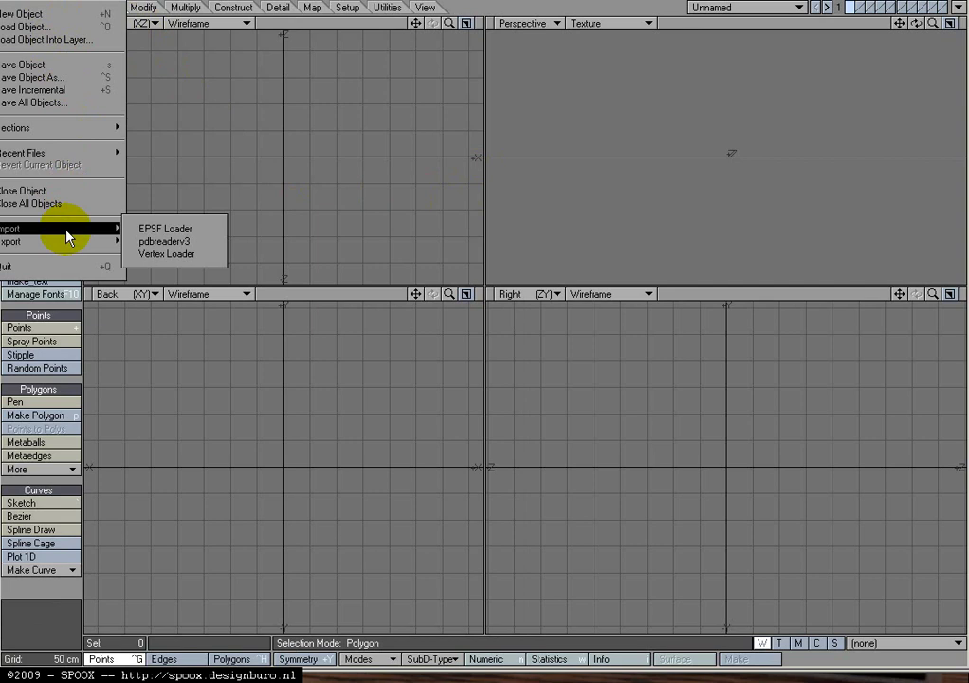
click(169, 229)
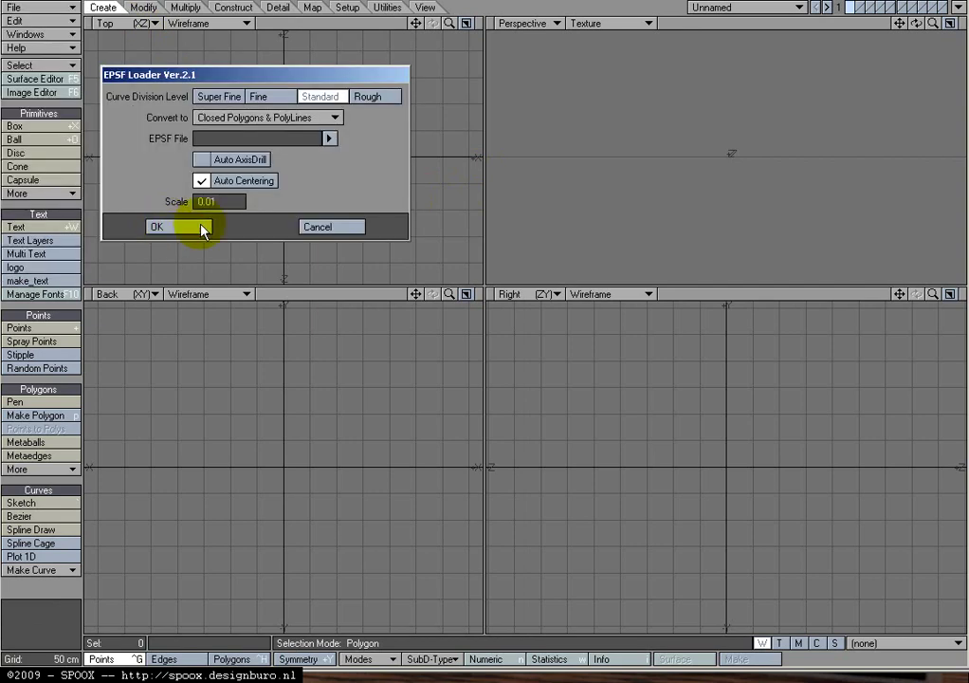
click(329, 138)
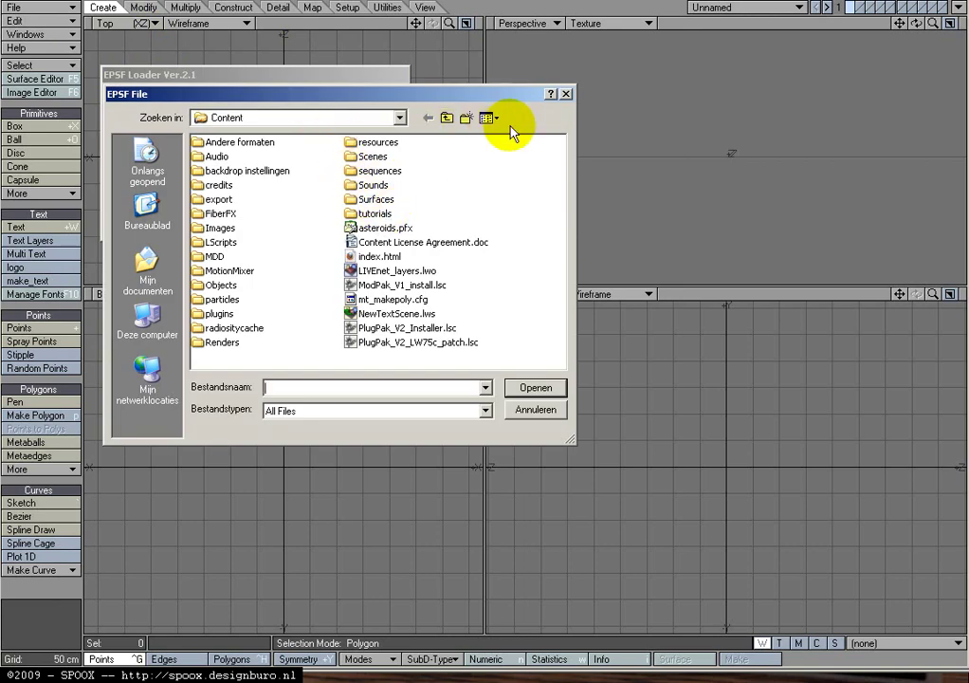
drag(380, 96, 452, 282)
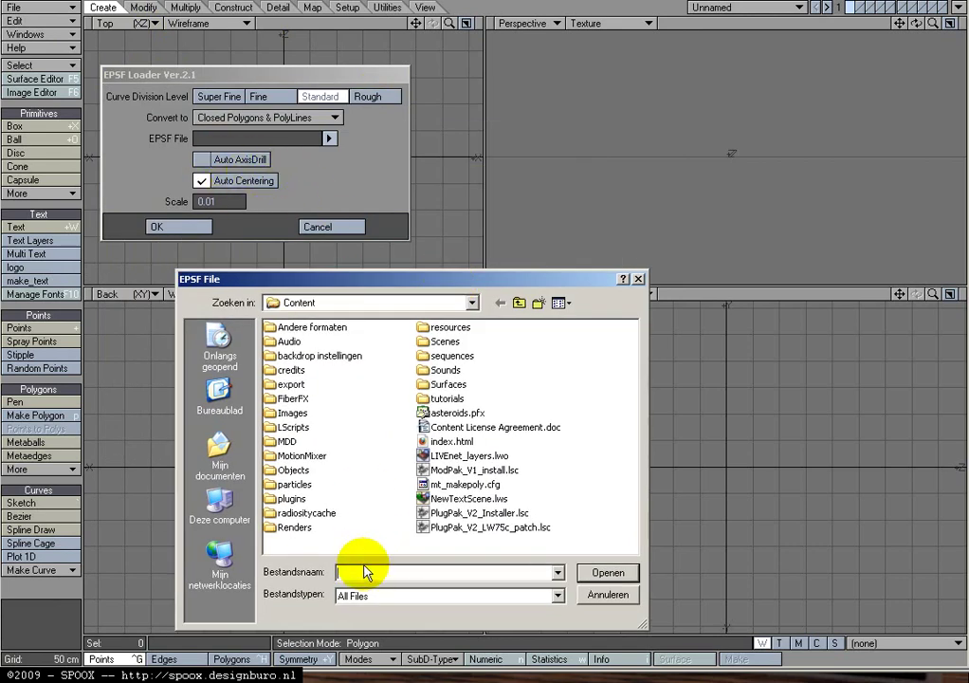
text(y:)
key(Return)
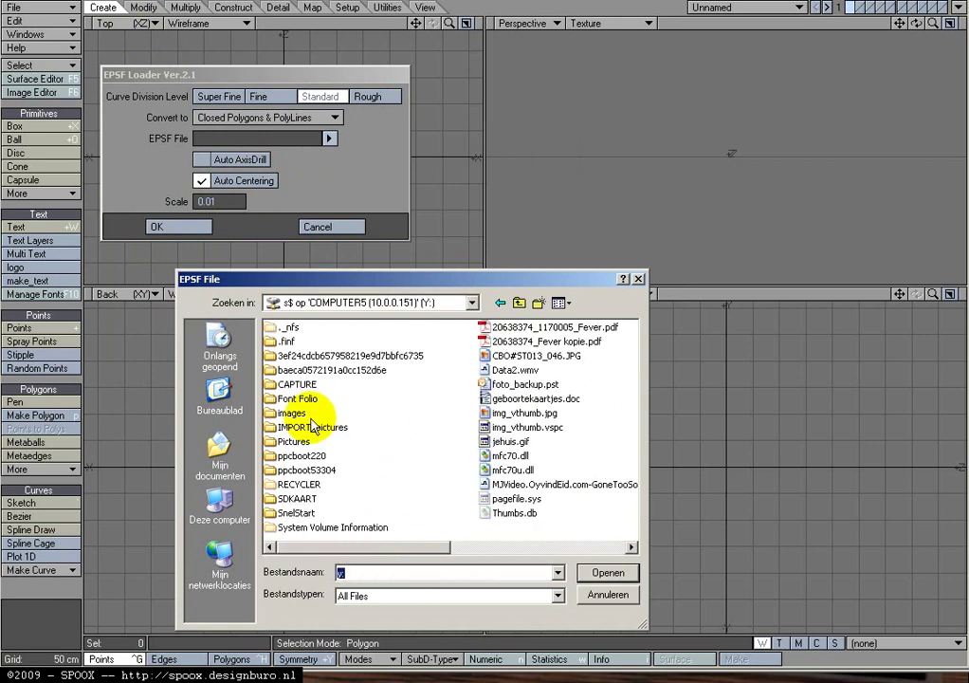
double_click(296, 414)
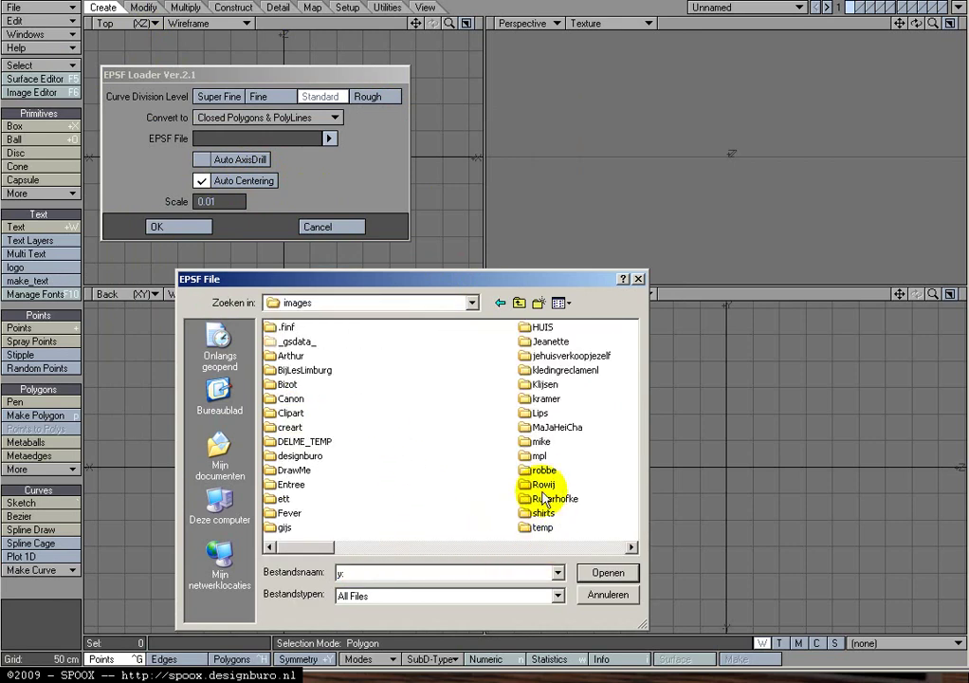
double_click(543, 470)
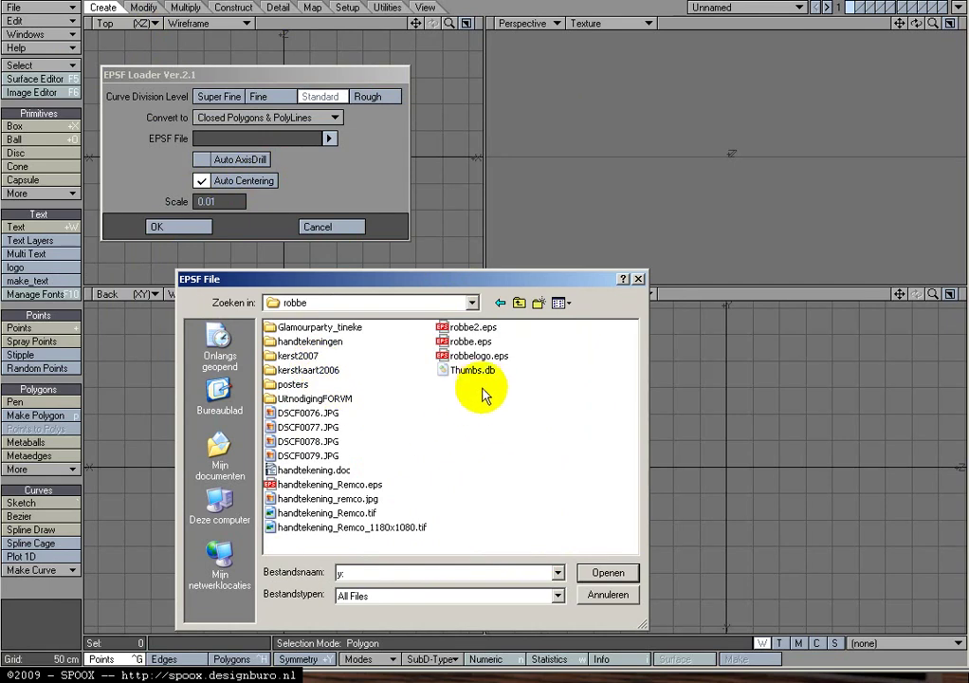
double_click(481, 357)
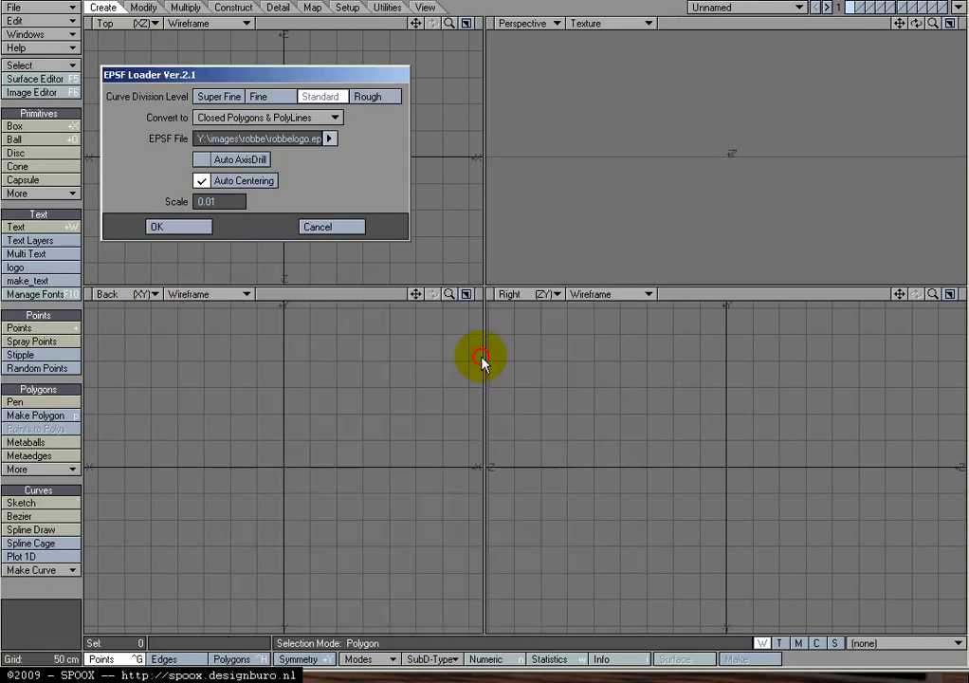
click(200, 229)
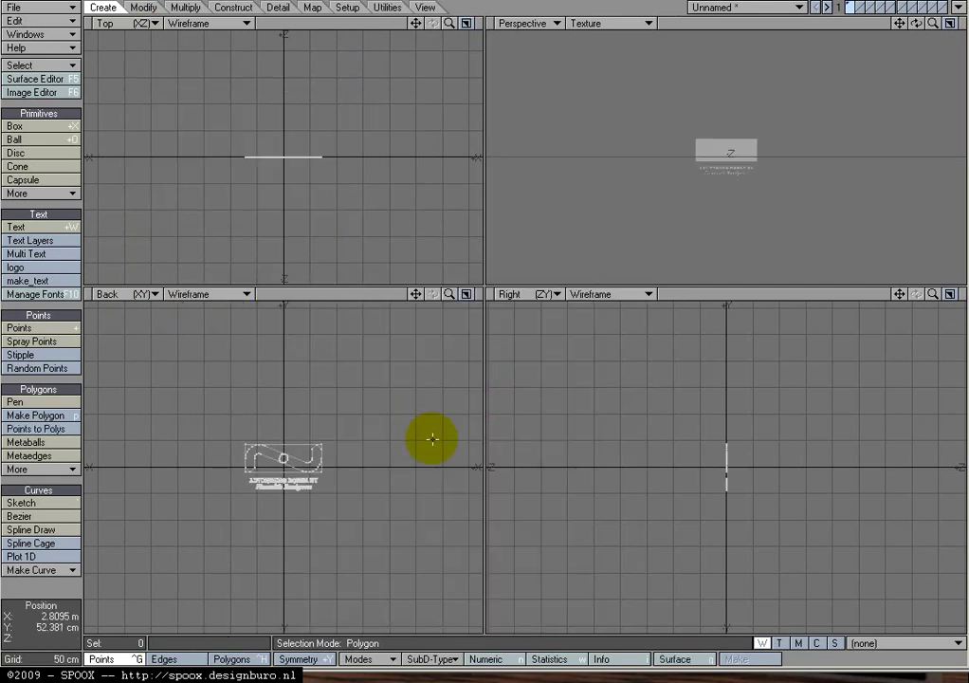
Select all points of the two text lines beneath the logo and delete them
key(a)
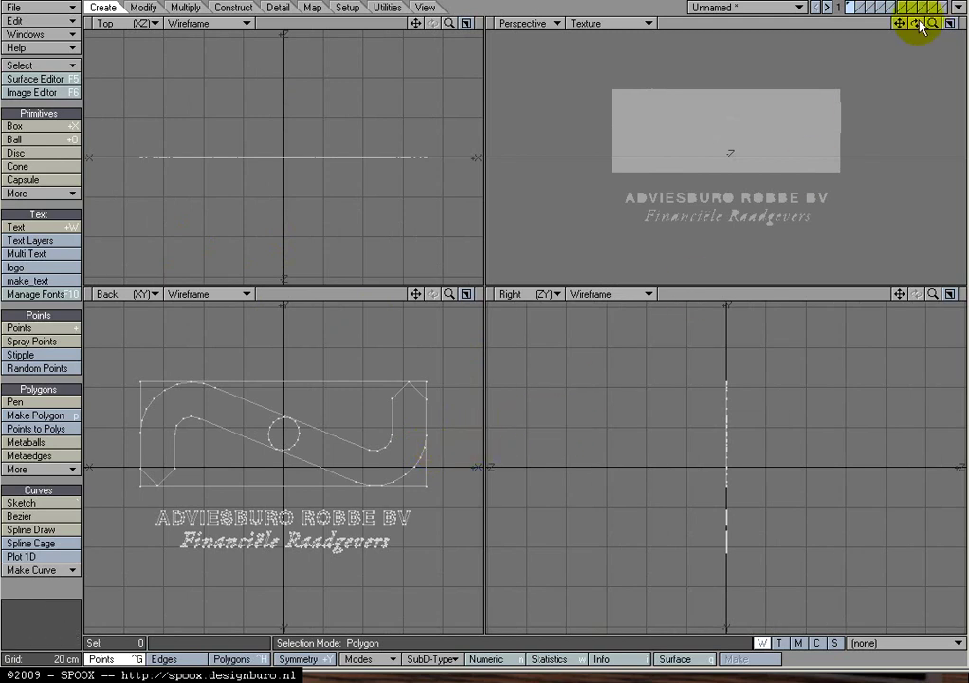
drag(916, 23, 386, 140)
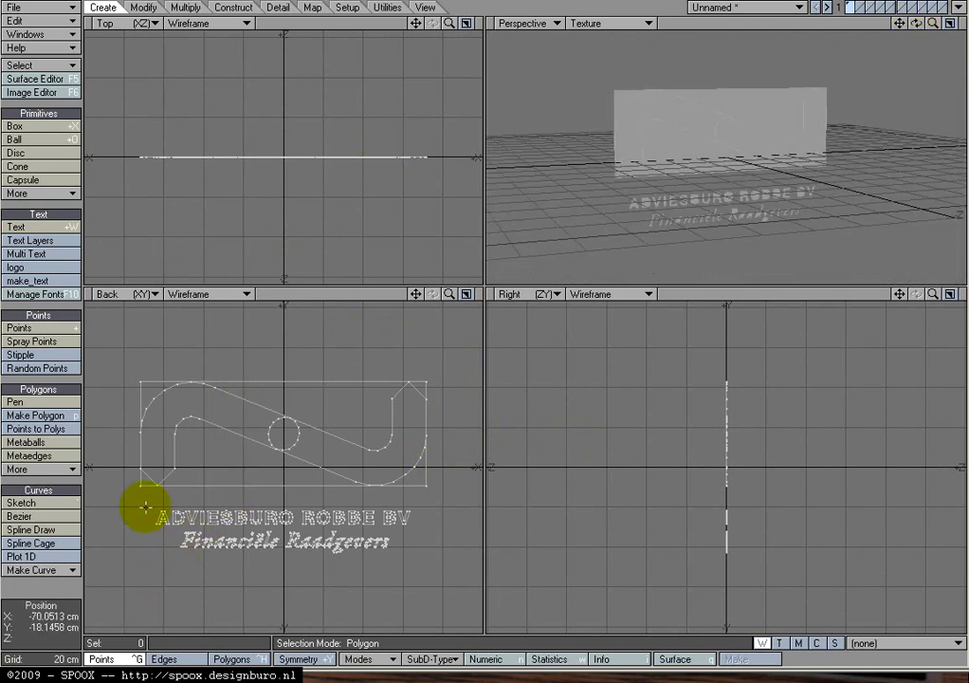
drag(154, 500, 384, 497)
mouse_move(384, 497)
right_down()
mouse_move(407, 566)
mouse_move(140, 564)
mouse_move(140, 510)
right_up()
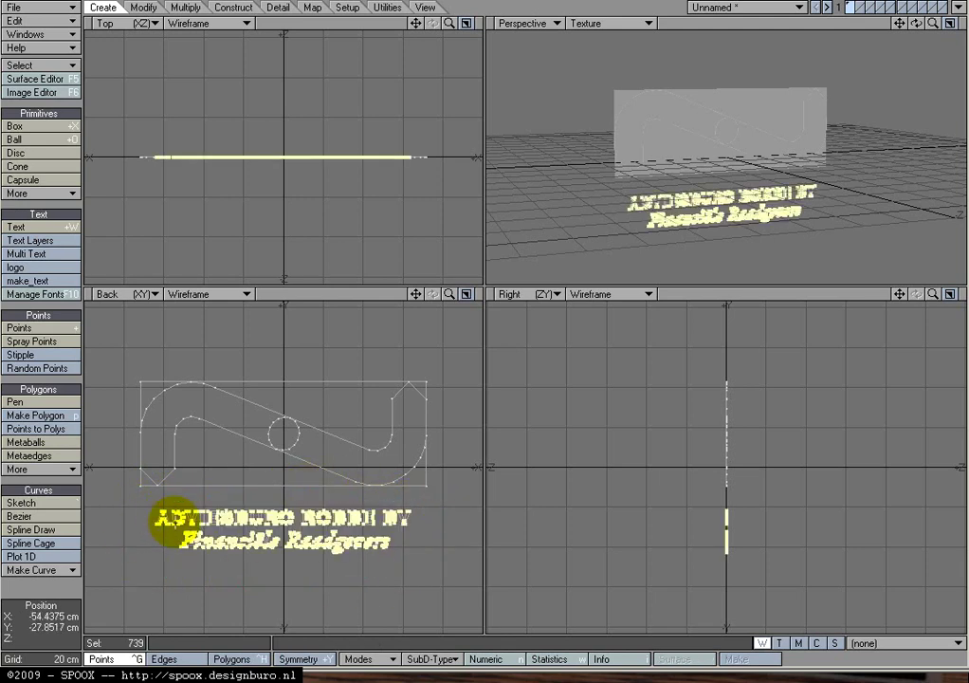
key(Delete)
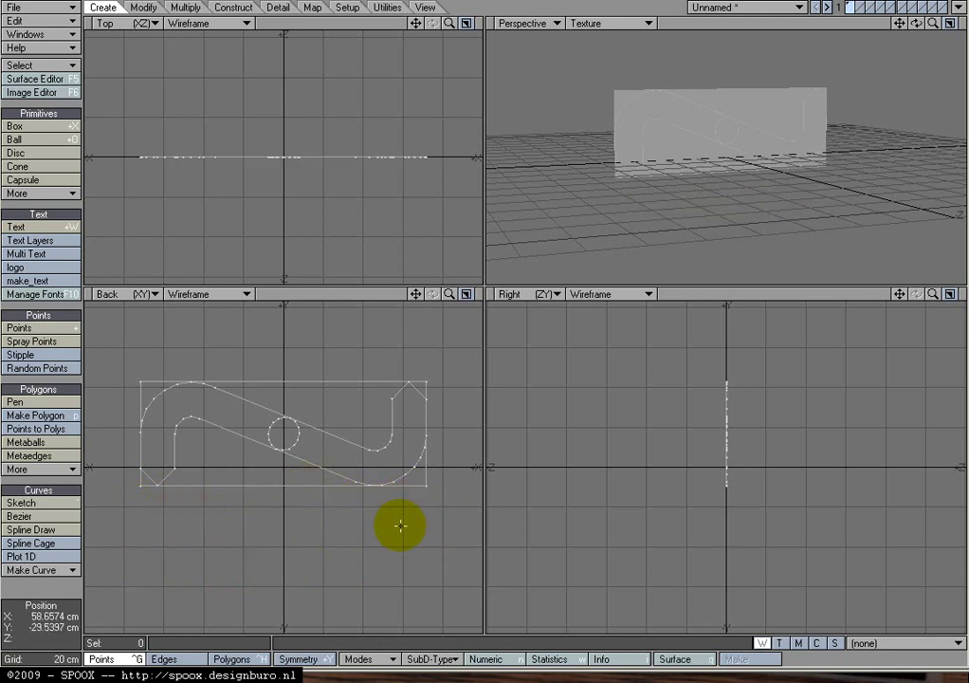
Select the rectangular background polygon behind the logo shape and delete it
click(249, 656)
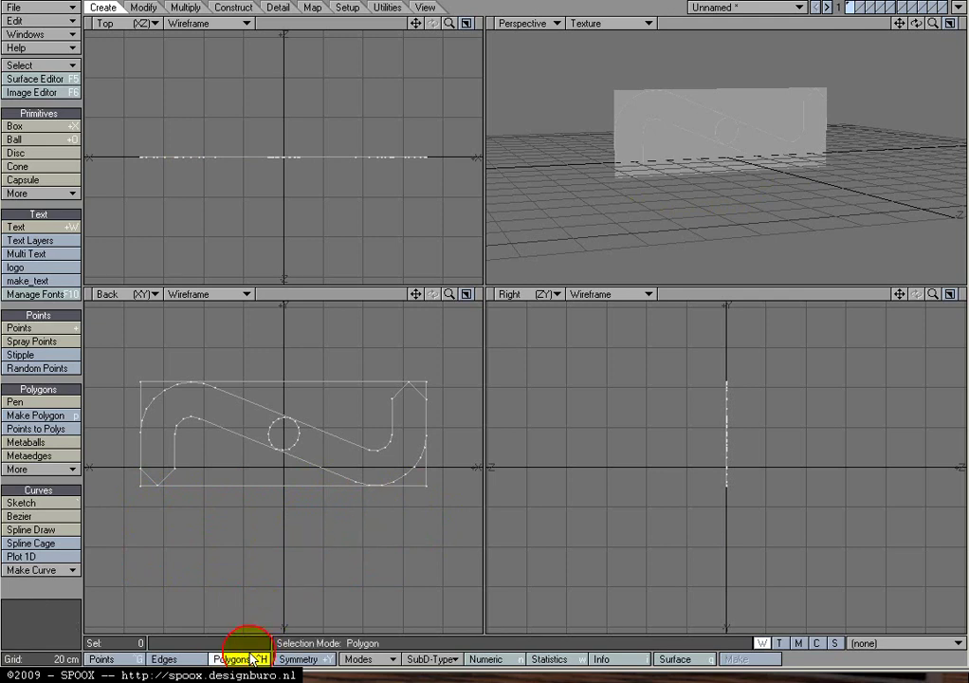
click(674, 149)
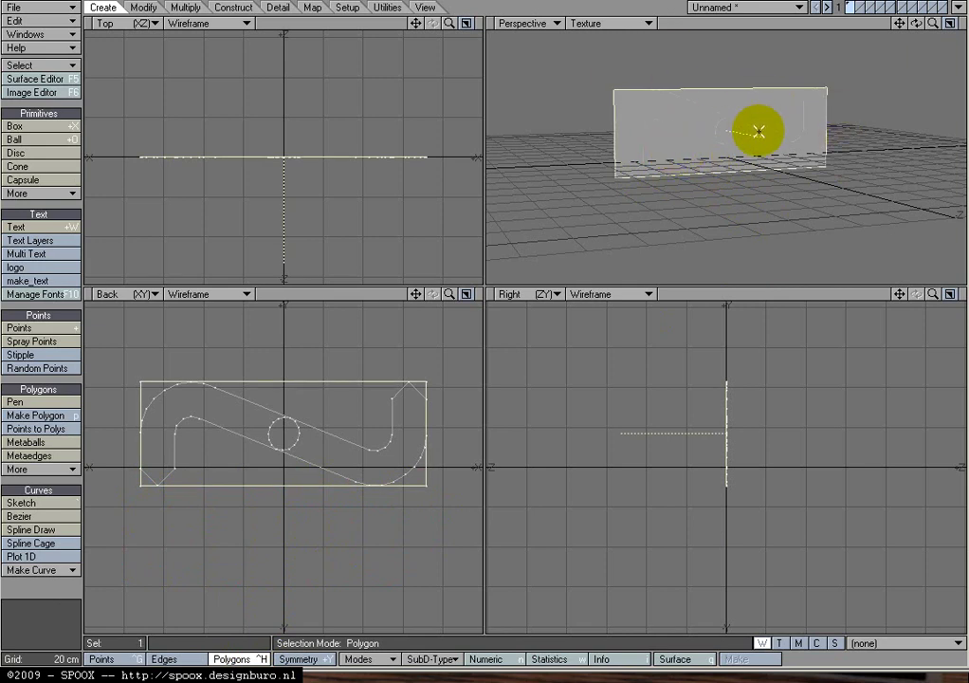
key(Delete)
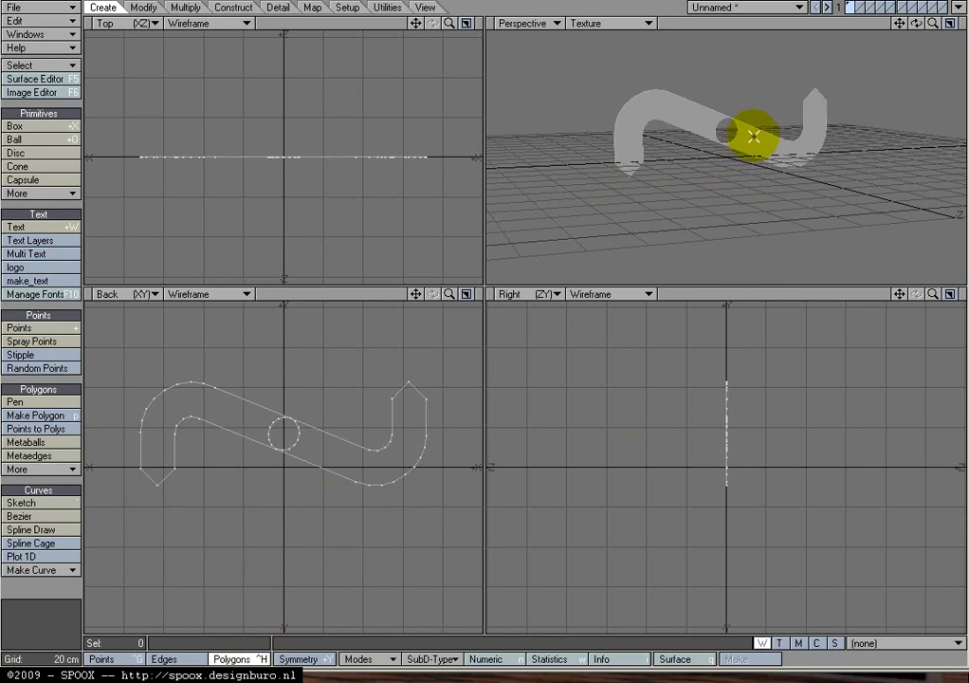
Examine the logo's two halves and their outlines from the front and edge-on, selecting and deselecting the polygons to check for extra geometry
drag(915, 24, 387, 138)
drag(767, 159, 756, 154)
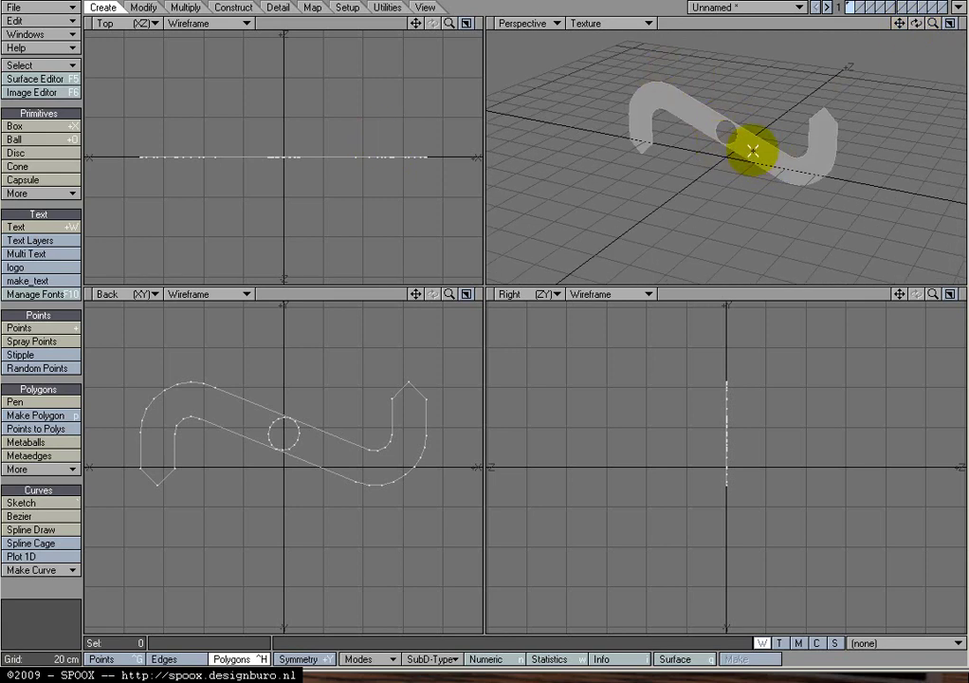
click(753, 148)
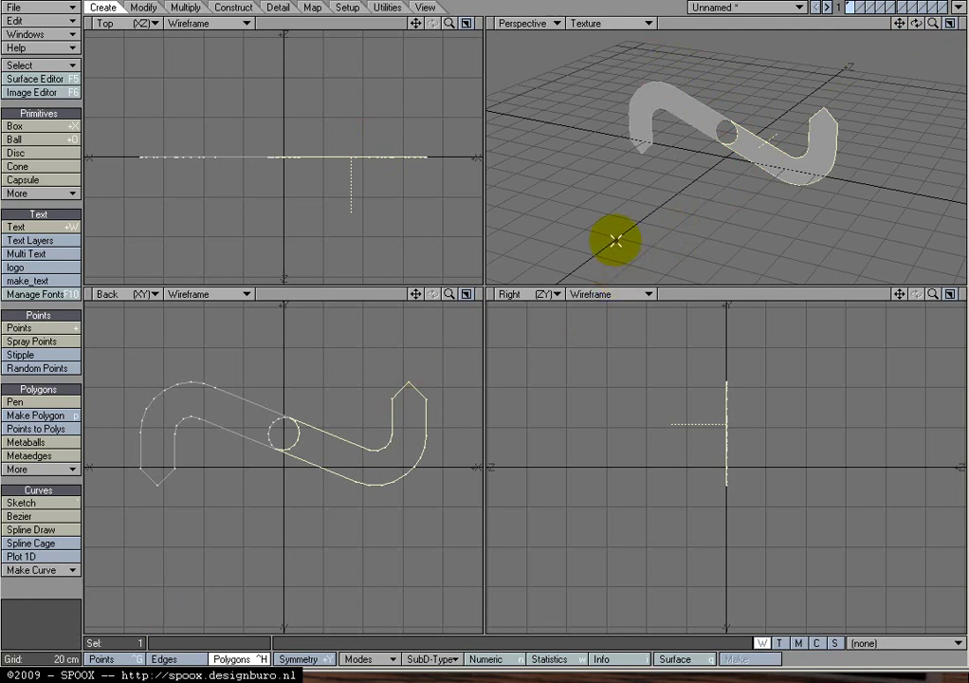
click(693, 111)
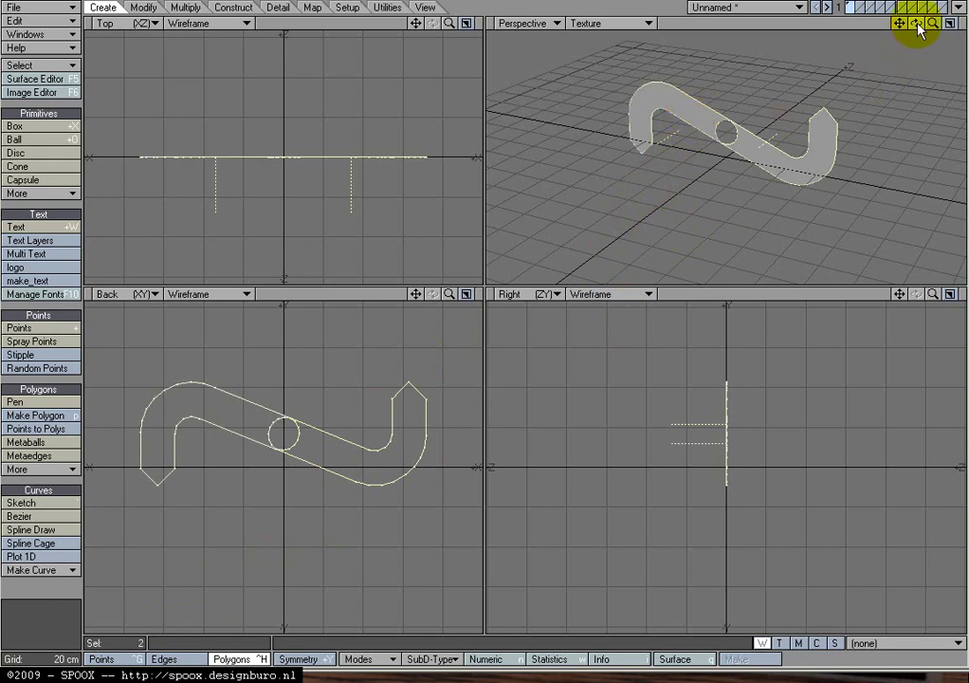
mouse_move(915, 22)
mouse_down()
mouse_move(375, 137)
mouse_move(930, 17)
mouse_up()
click(946, 81)
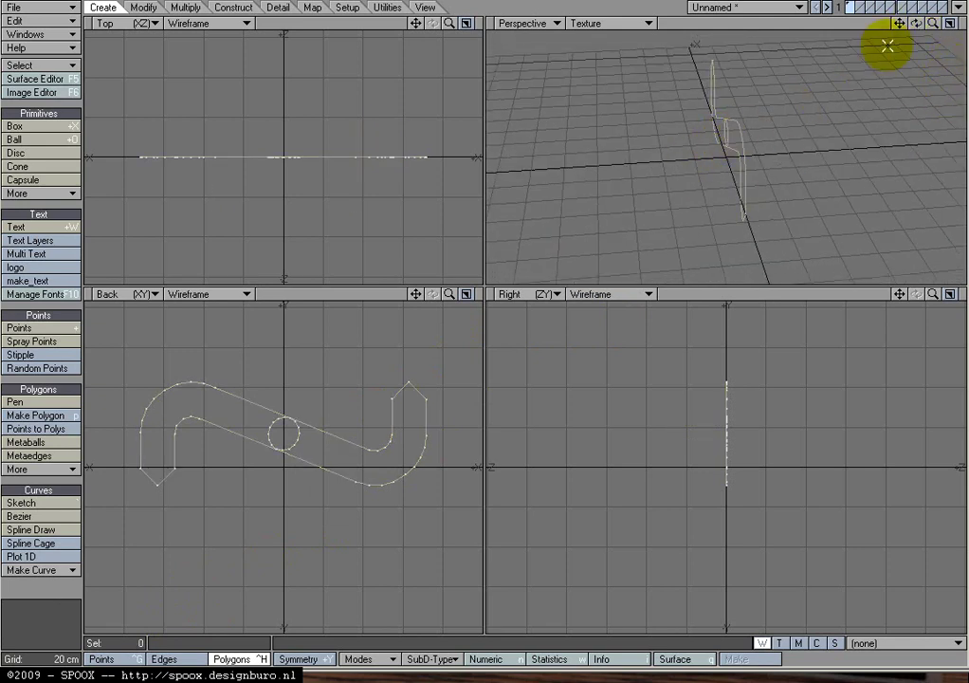
key(shift+z)
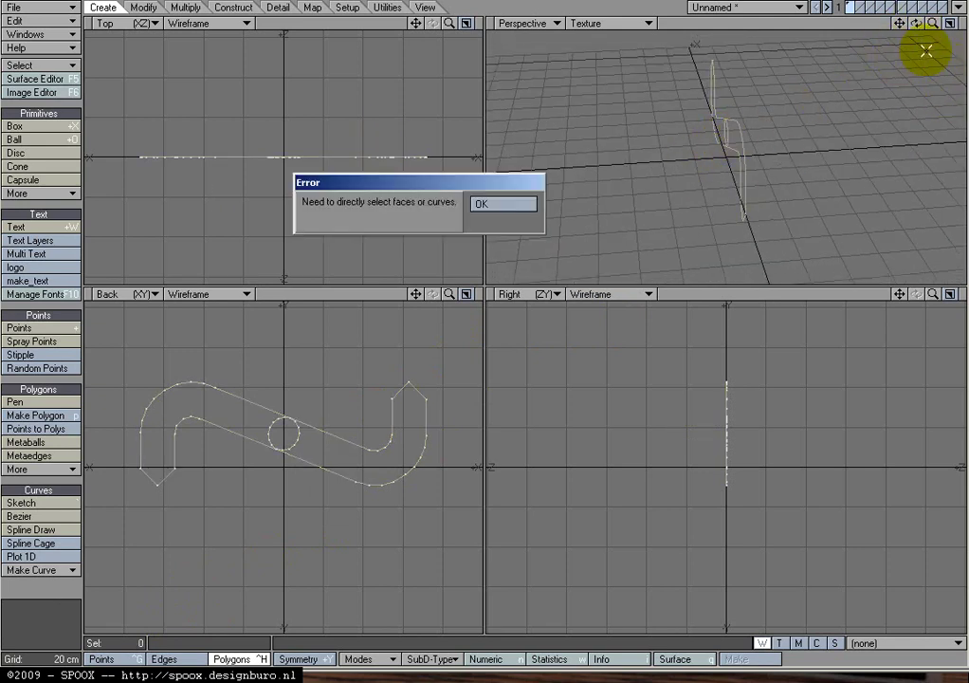
click(524, 206)
mouse_move(918, 24)
mouse_down()
mouse_move(385, 138)
mouse_move(918, 24)
mouse_up()
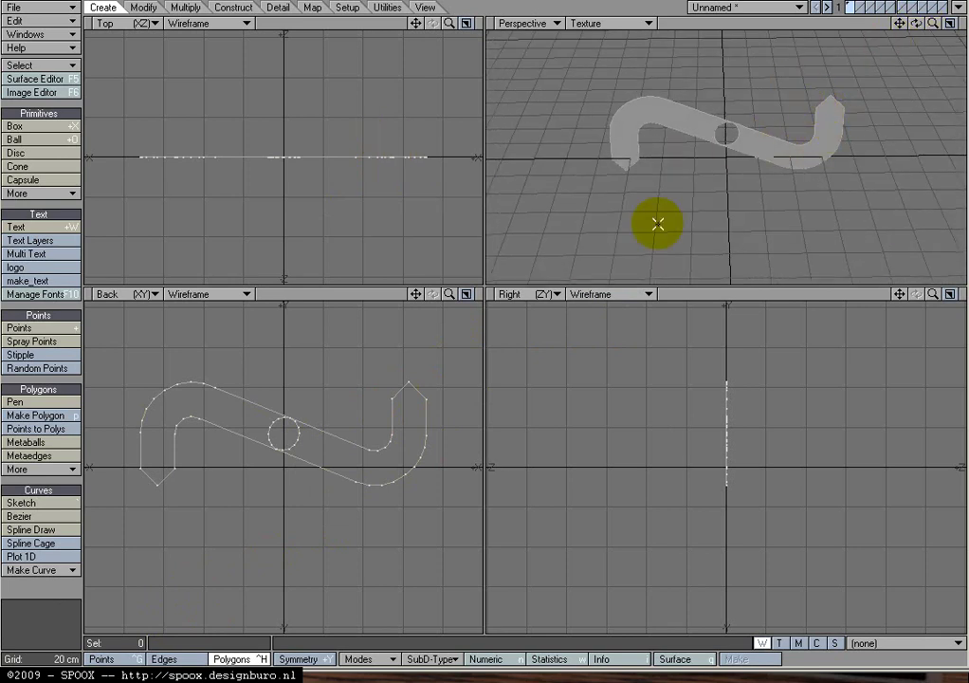
mouse_move(332, 408)
mouse_down()
mouse_move(329, 474)
mouse_move(249, 394)
mouse_move(206, 430)
mouse_move(242, 409)
mouse_move(315, 410)
mouse_move(310, 405)
mouse_move(311, 417)
mouse_move(194, 390)
mouse_move(284, 437)
mouse_move(405, 390)
mouse_move(242, 414)
mouse_move(167, 476)
mouse_move(337, 409)
mouse_move(191, 449)
mouse_move(348, 450)
mouse_move(366, 462)
mouse_move(349, 462)
mouse_up()
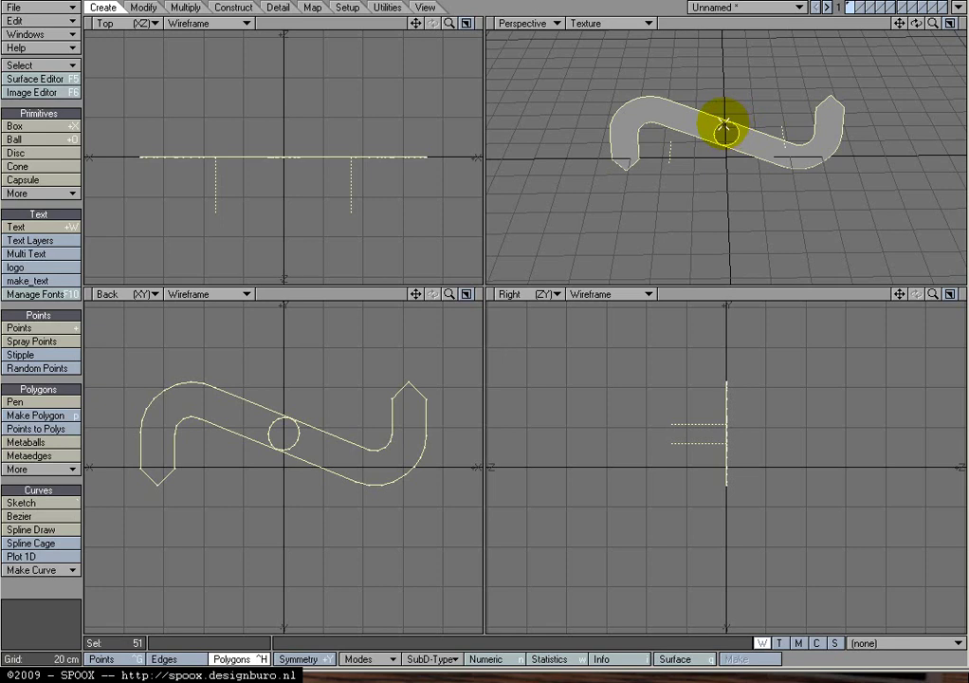
key(/)
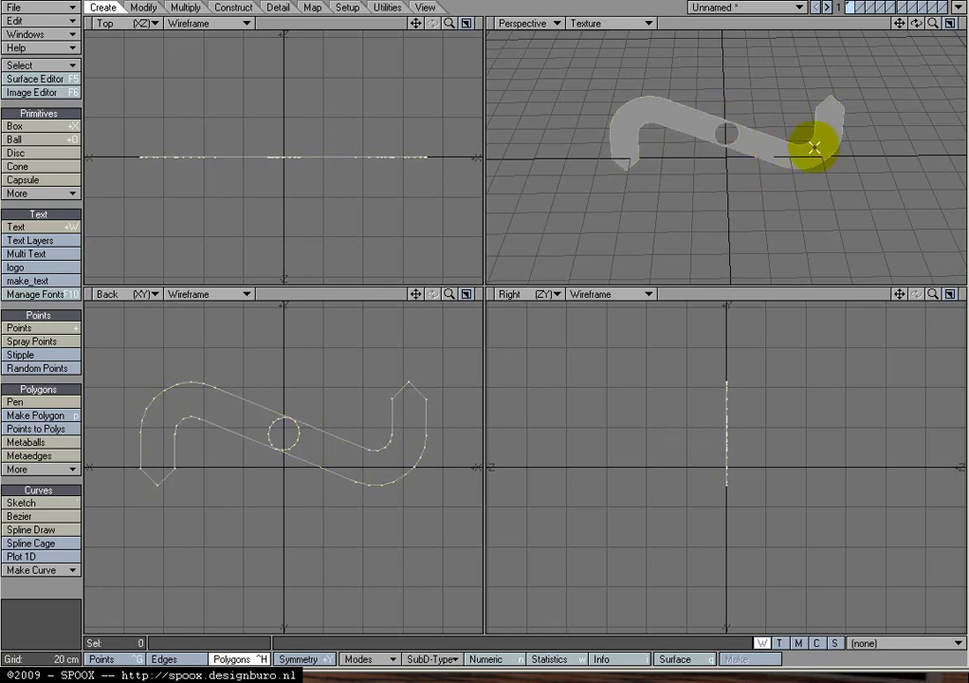
Keep only the two logo faces by copying them, deleting all geometry in the layer and pasting the faces back
key(0)
scroll(594, 298, up, 4)
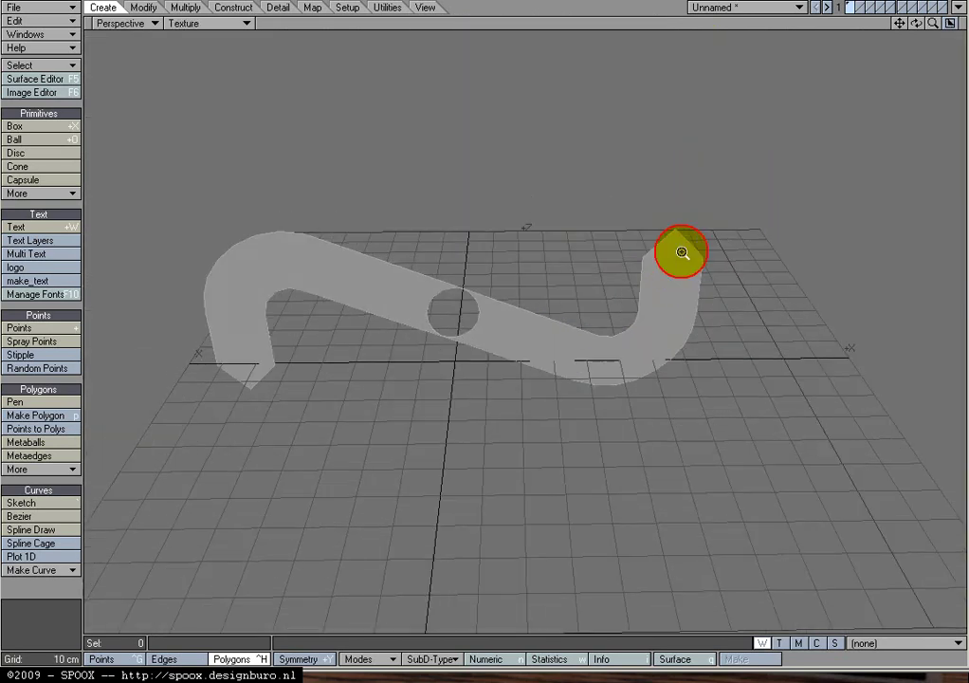
drag(536, 346, 533, 427)
click(310, 258)
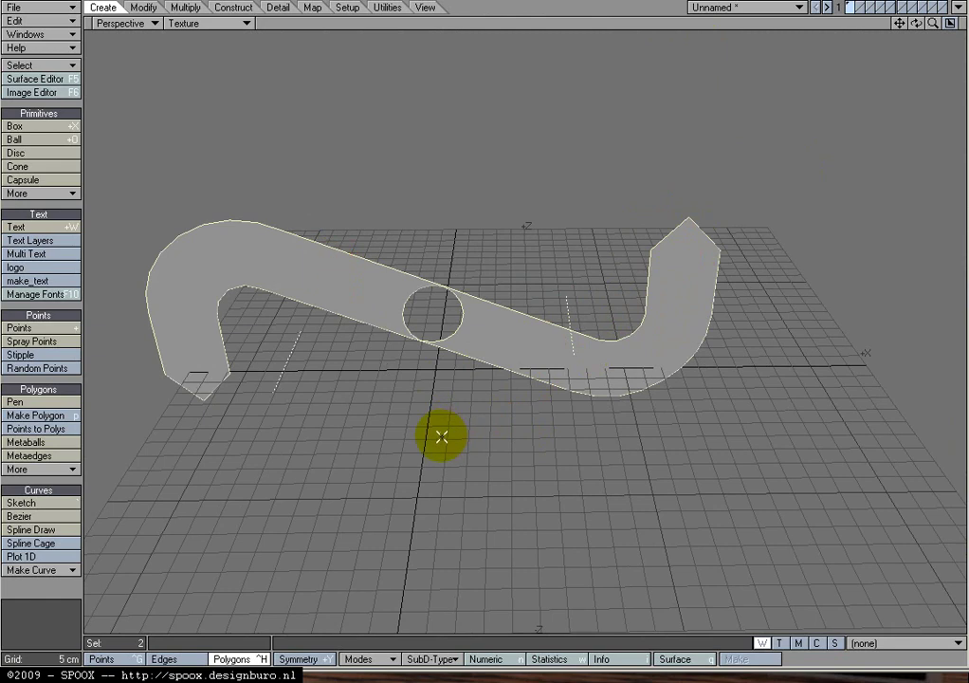
click(430, 381)
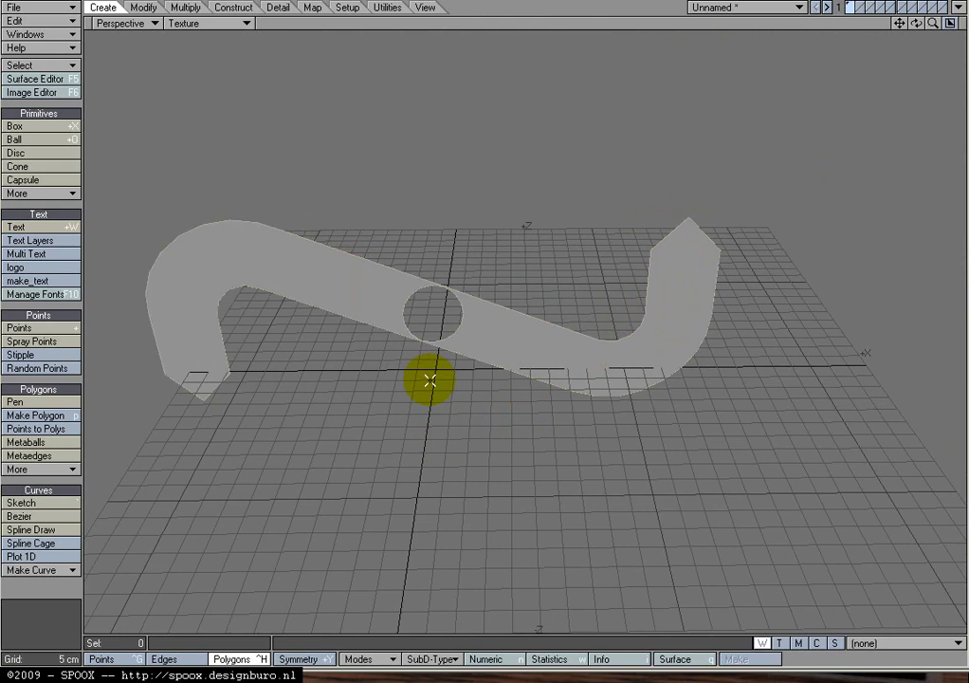
key(Delete)
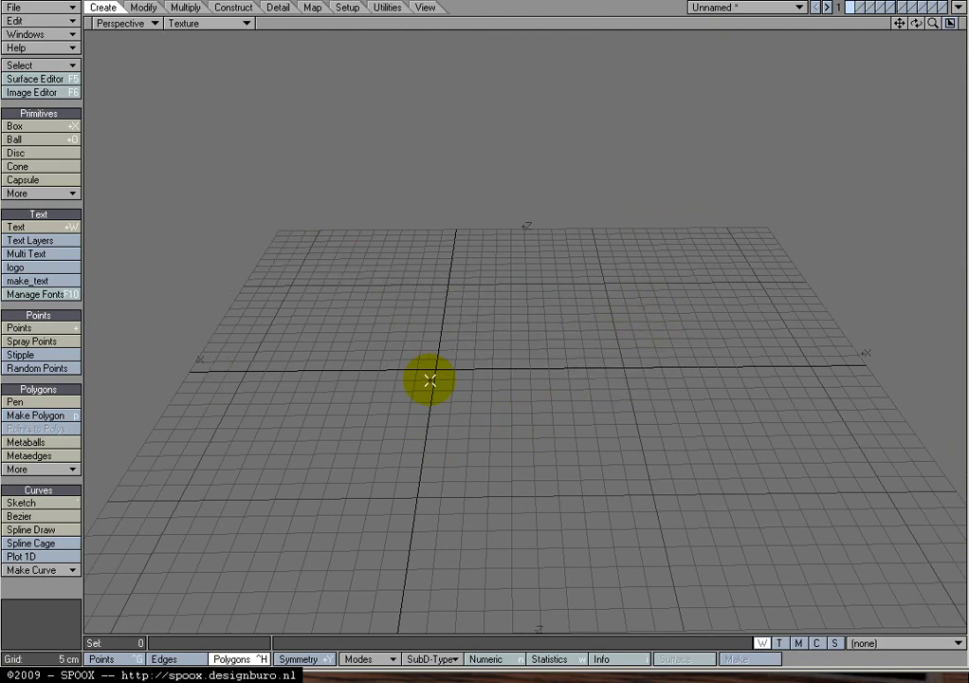
key(u)
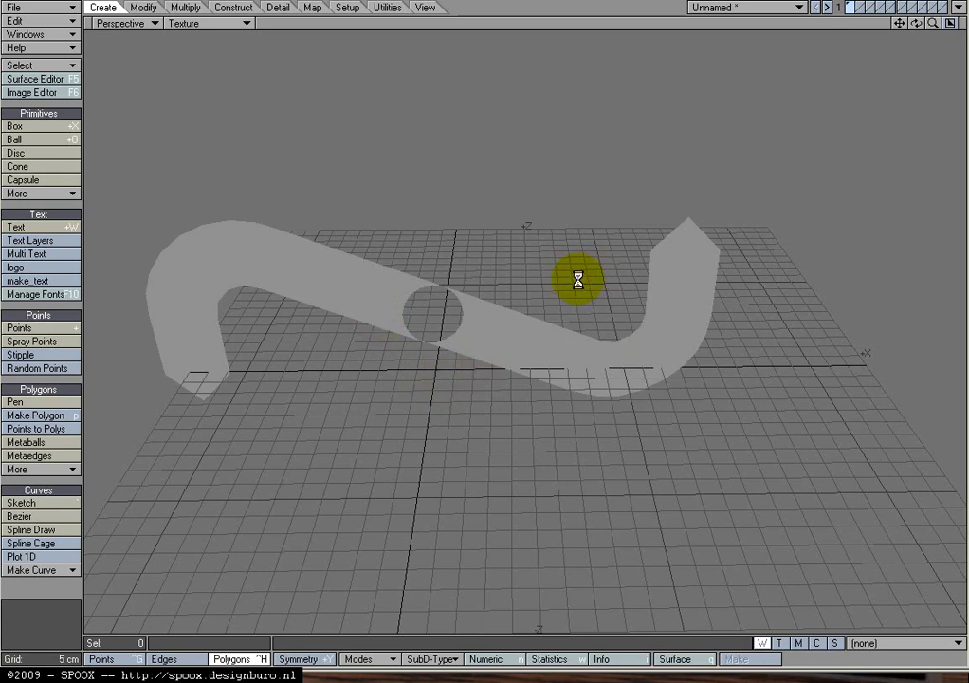
Select both polygons of the cleaned logo shape in the Back view
key(KP_0)
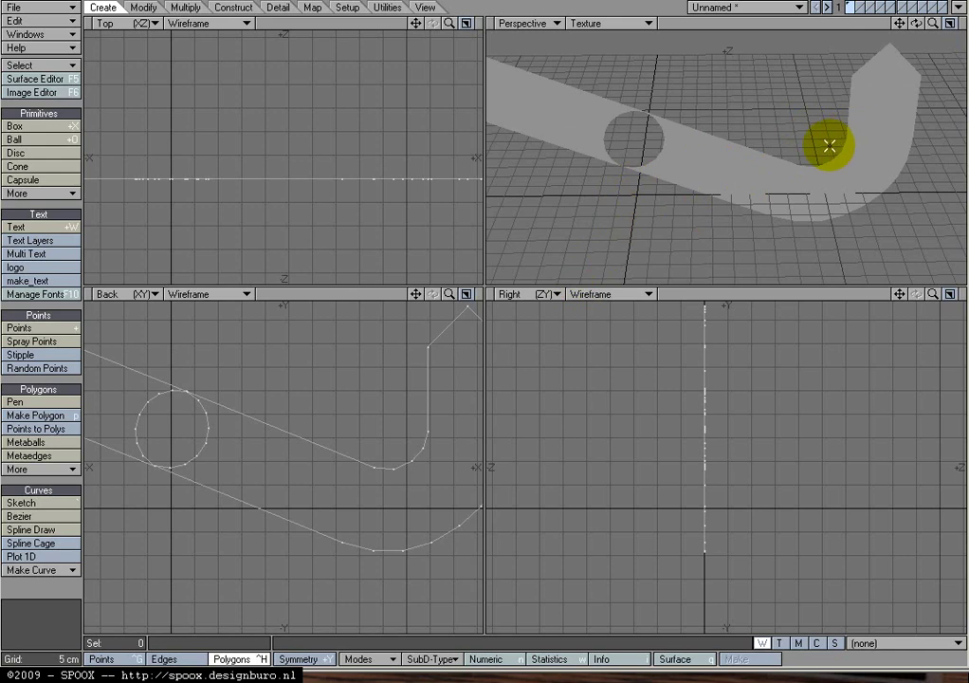
key(a)
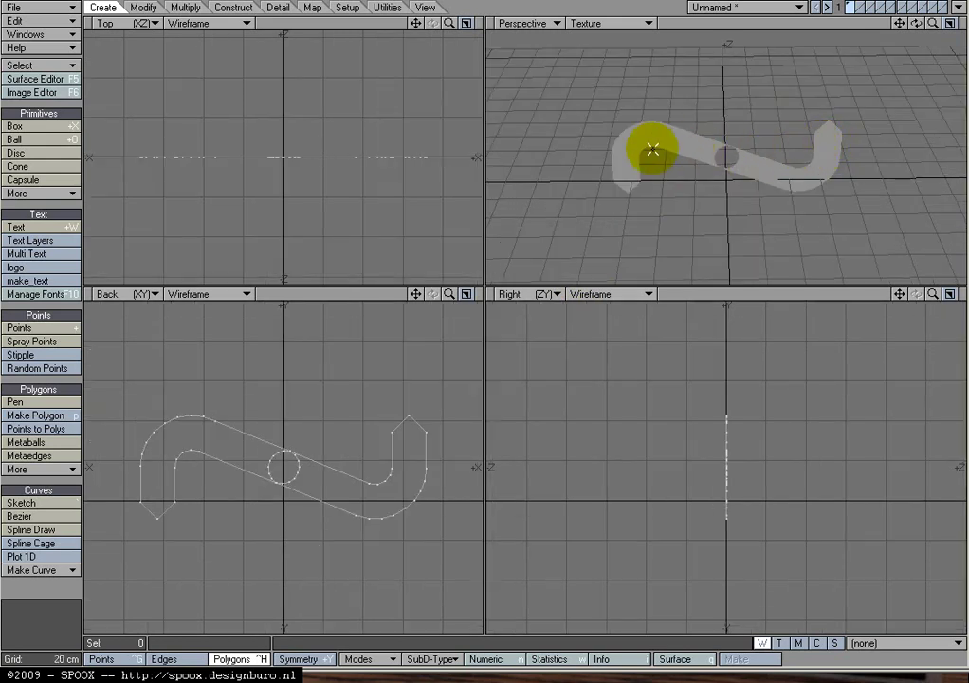
click(233, 445)
mouse_move(233, 445)
mouse_down()
mouse_move(387, 501)
mouse_move(203, 445)
mouse_move(256, 461)
mouse_up()
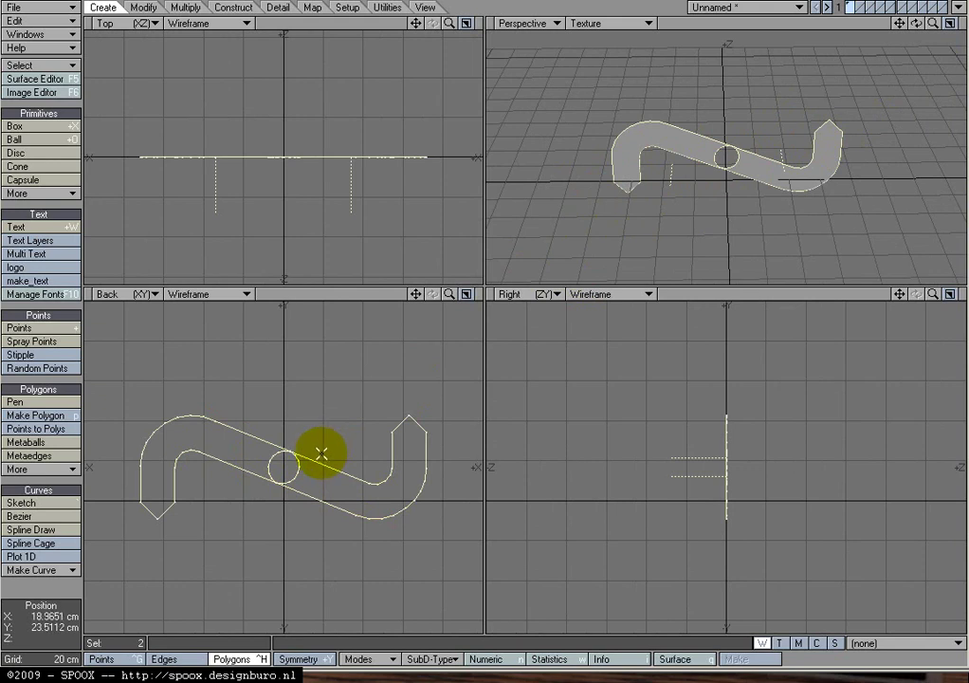
Deselect the polygons and merge the logo's duplicate points with the Automatic range
key(slash)
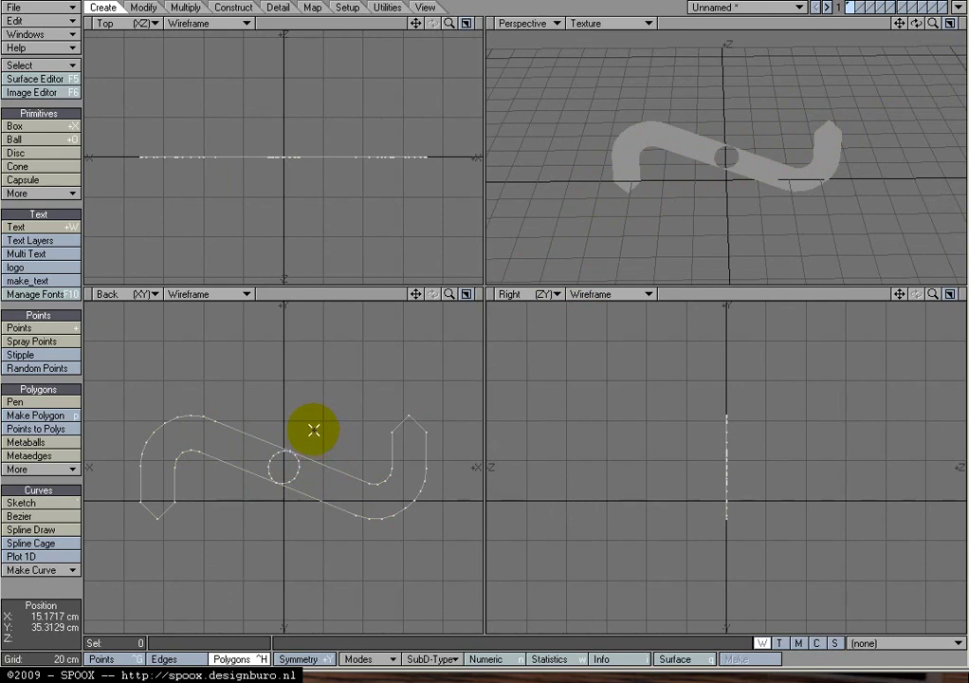
ctrl+alt+drag(287, 466, 302, 383)
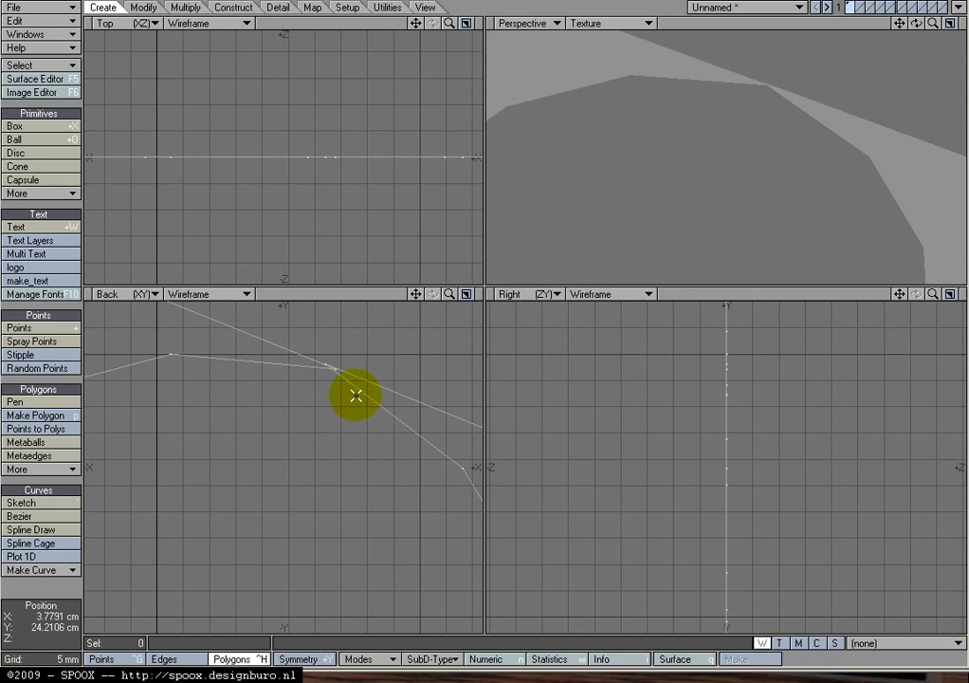
key(m)
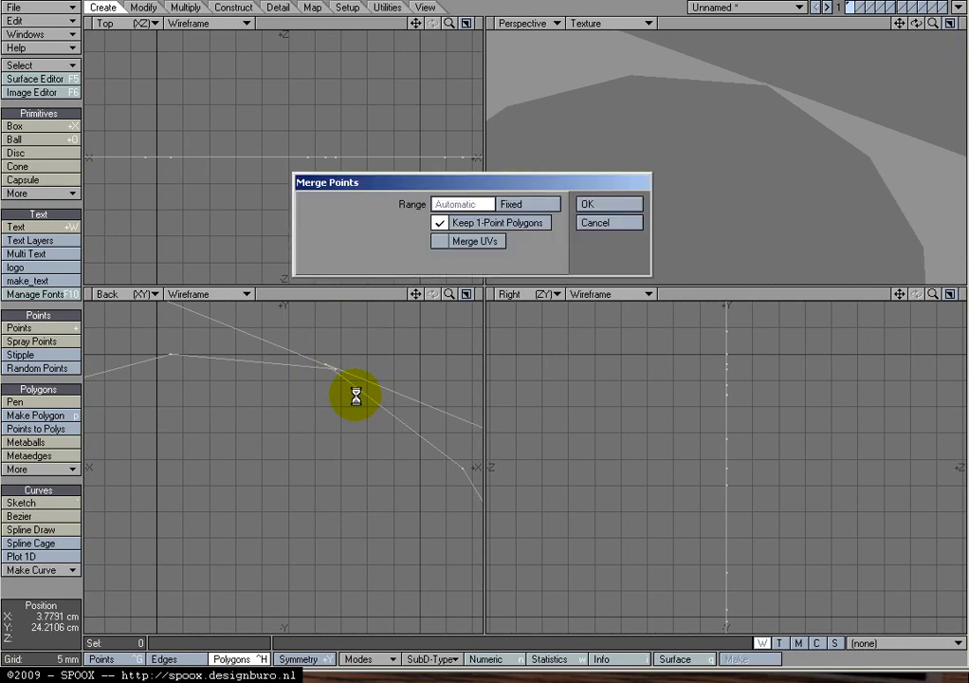
click(616, 204)
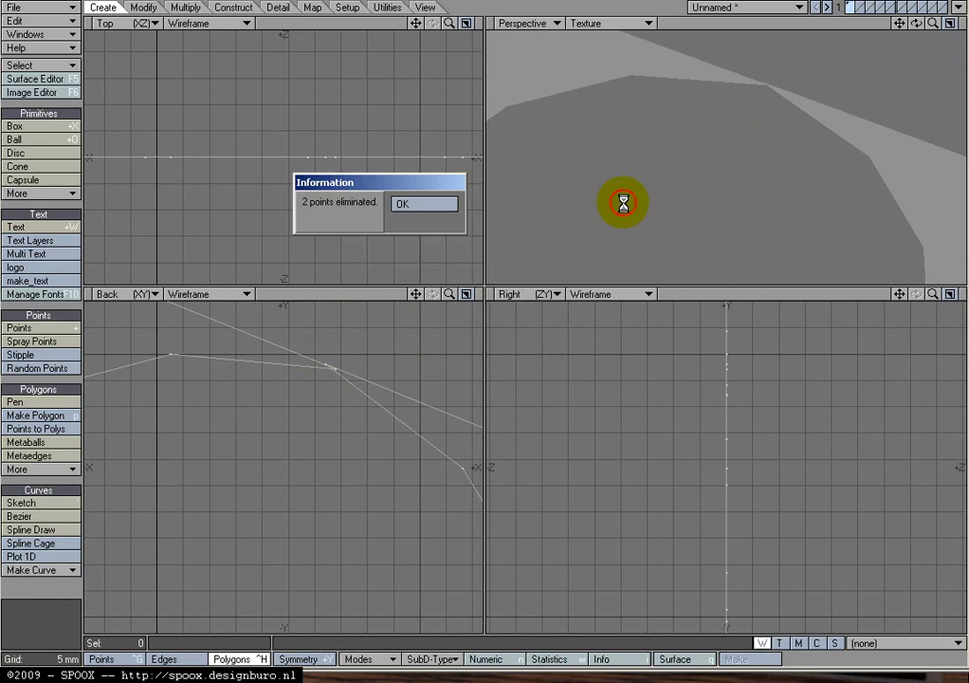
click(428, 206)
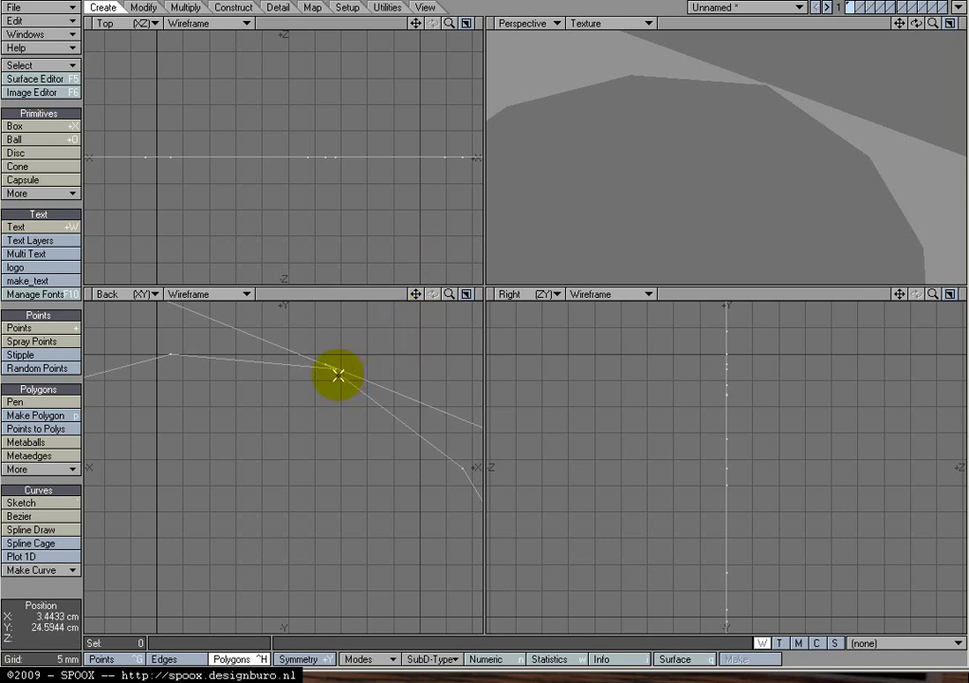
Move the stray points where the circle meets the upper edge so the outline no longer crosses itself
ctrl+alt+drag(346, 373, 456, 340)
ctrl+alt+drag(328, 347, 425, 317)
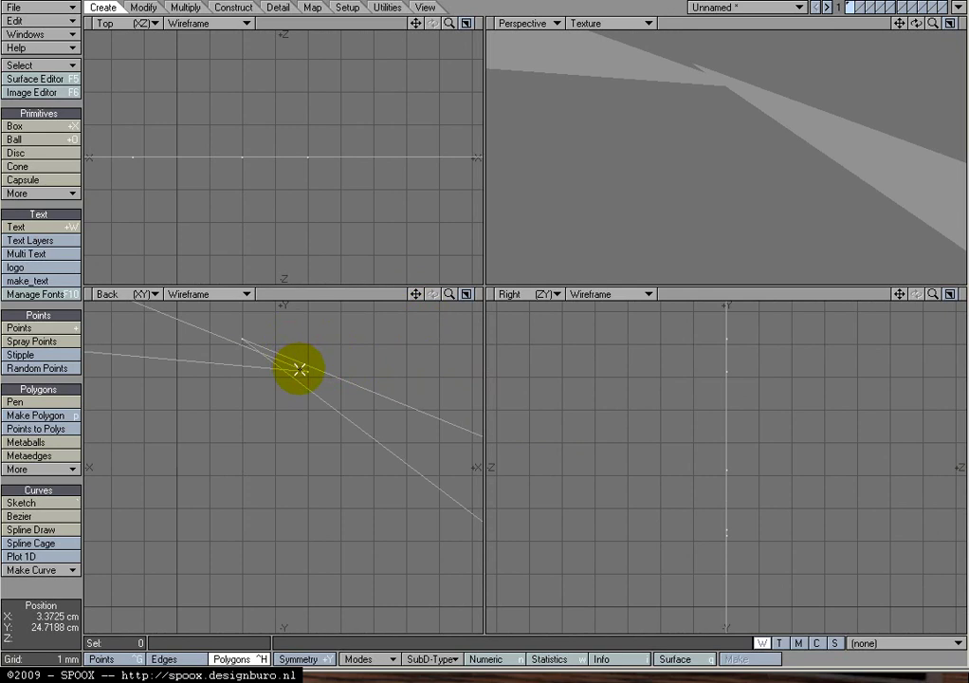
click(281, 365)
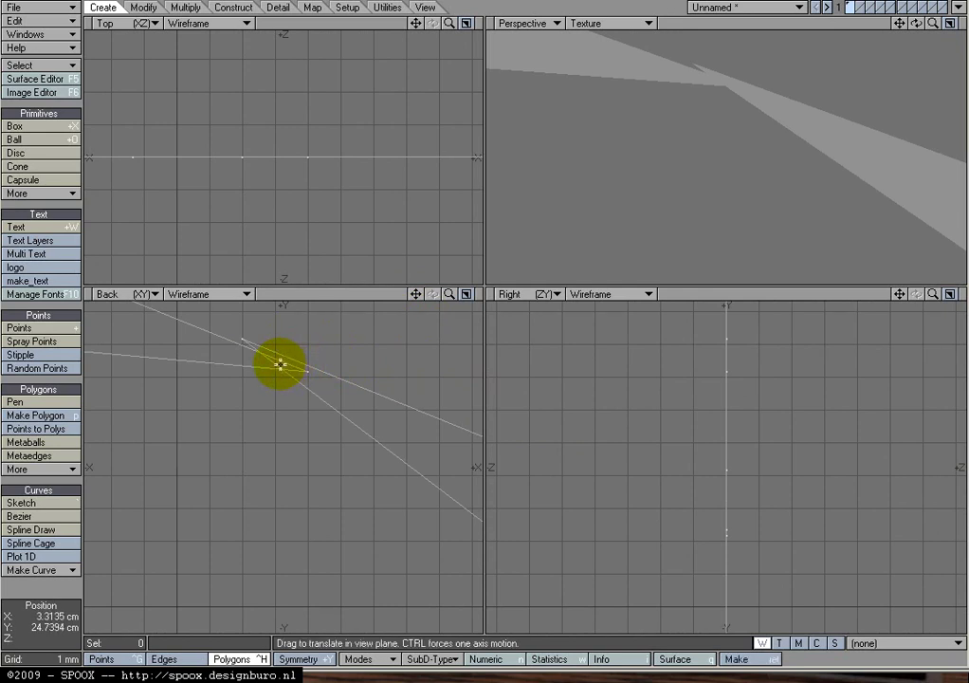
drag(280, 364, 260, 336)
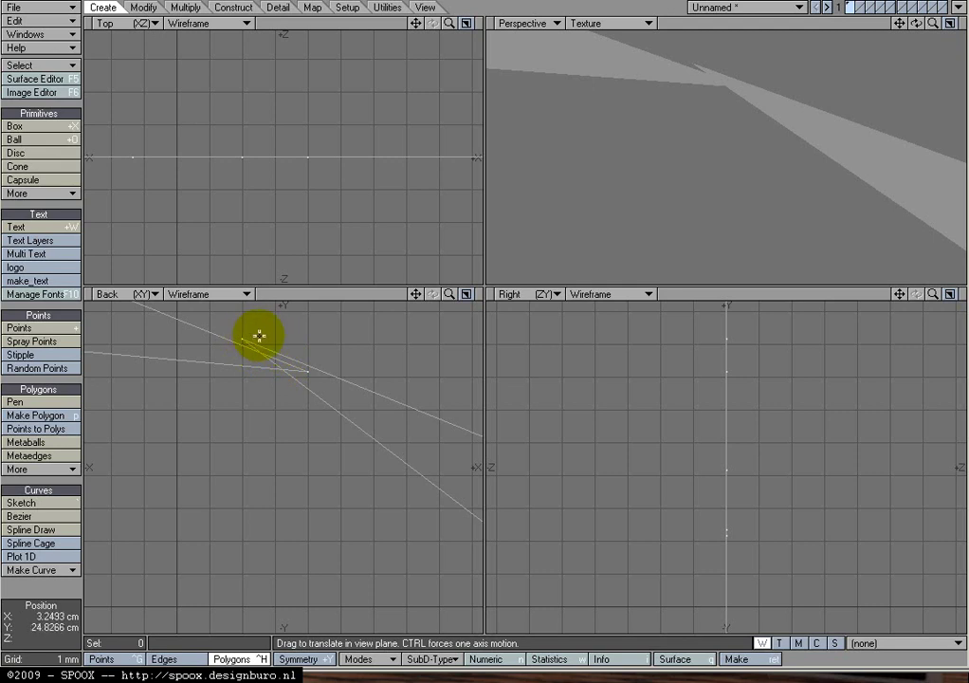
drag(245, 339, 309, 366)
drag(385, 140, 385, 140)
drag(450, 293, 379, 143)
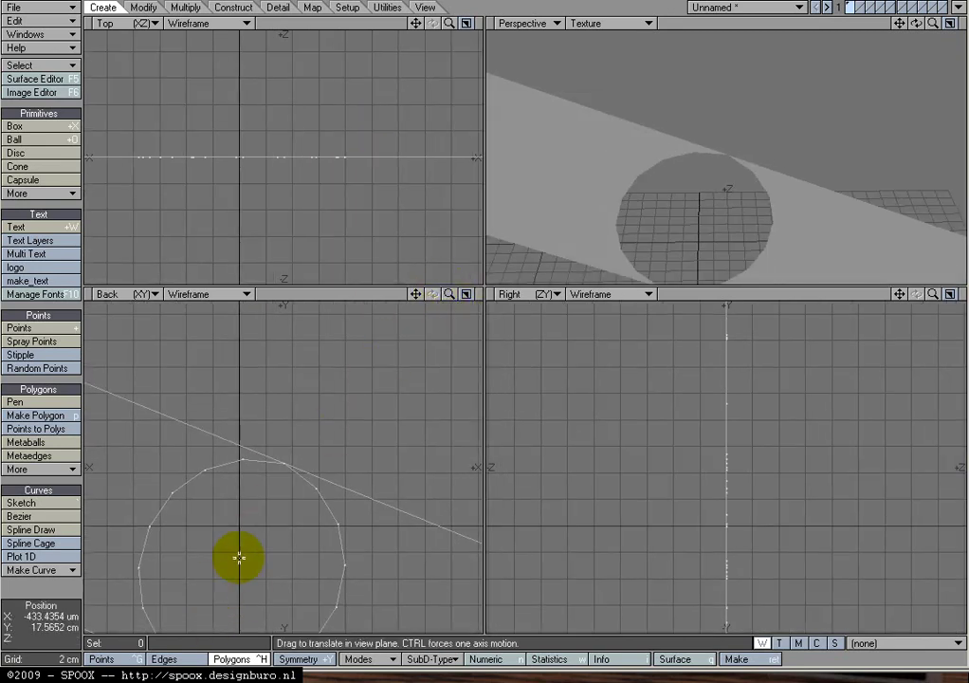
Adjust the points where the circle meets the lower edge of the logo in the Back view and finish point dragging
drag(236, 607, 541, 322)
key(t)
click(386, 140)
drag(294, 455, 284, 473)
drag(385, 140, 385, 140)
key(a)
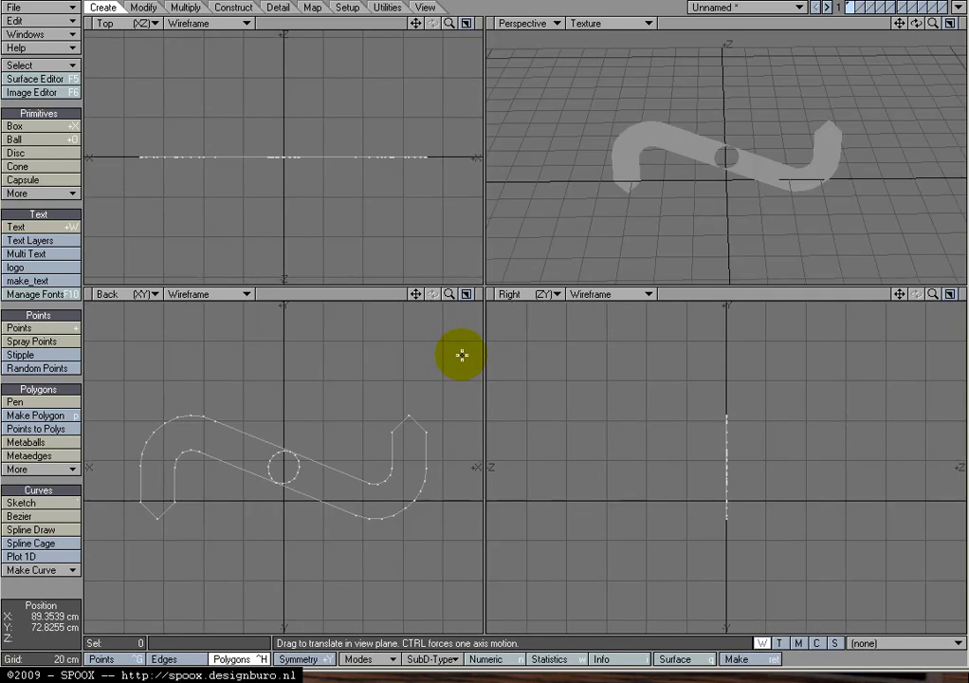
key(space)
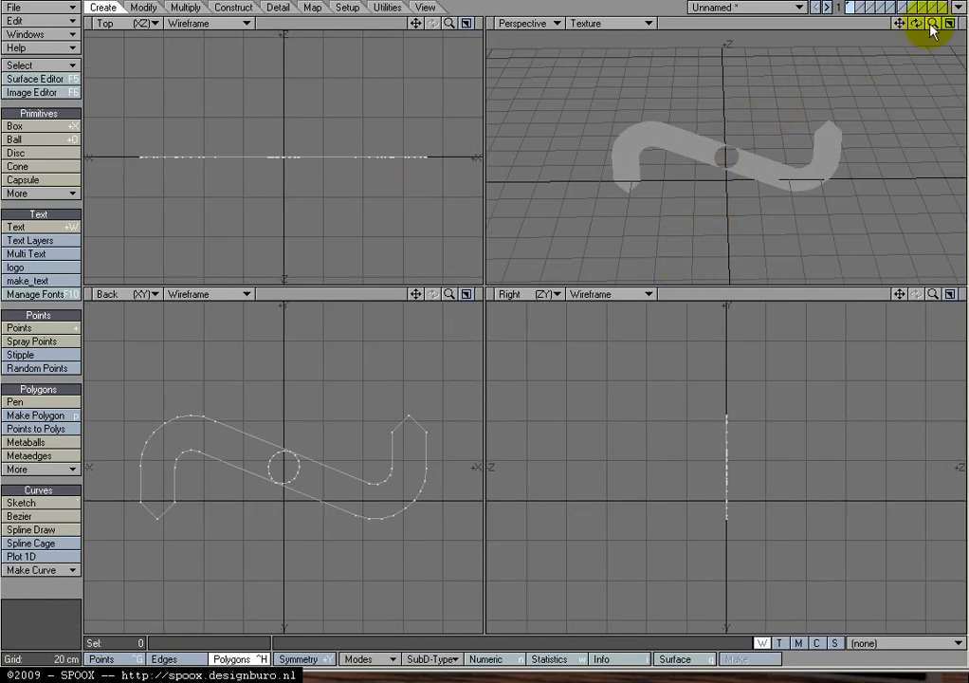
key(a)
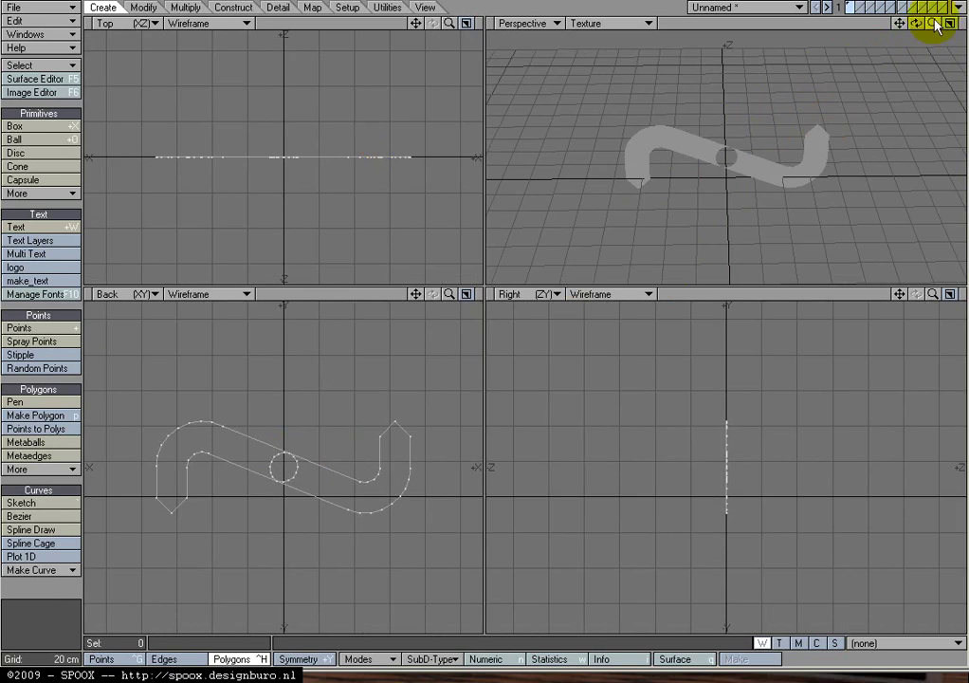
Extrude both logo faces about 20 cm straight along the positive Z axis
click(186, 8)
click(62, 167)
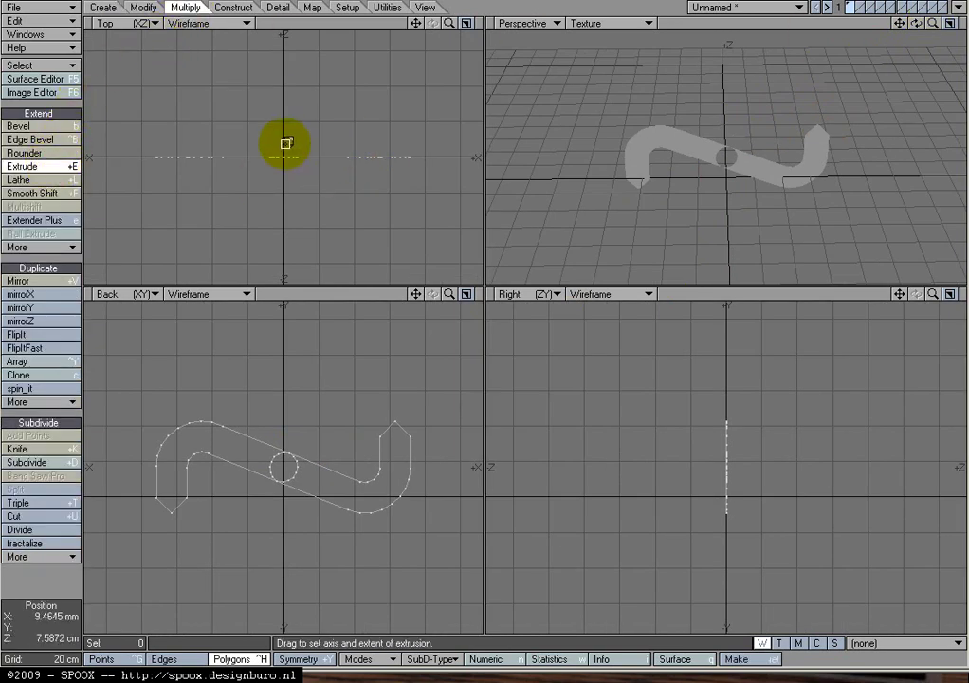
drag(286, 145, 284, 111)
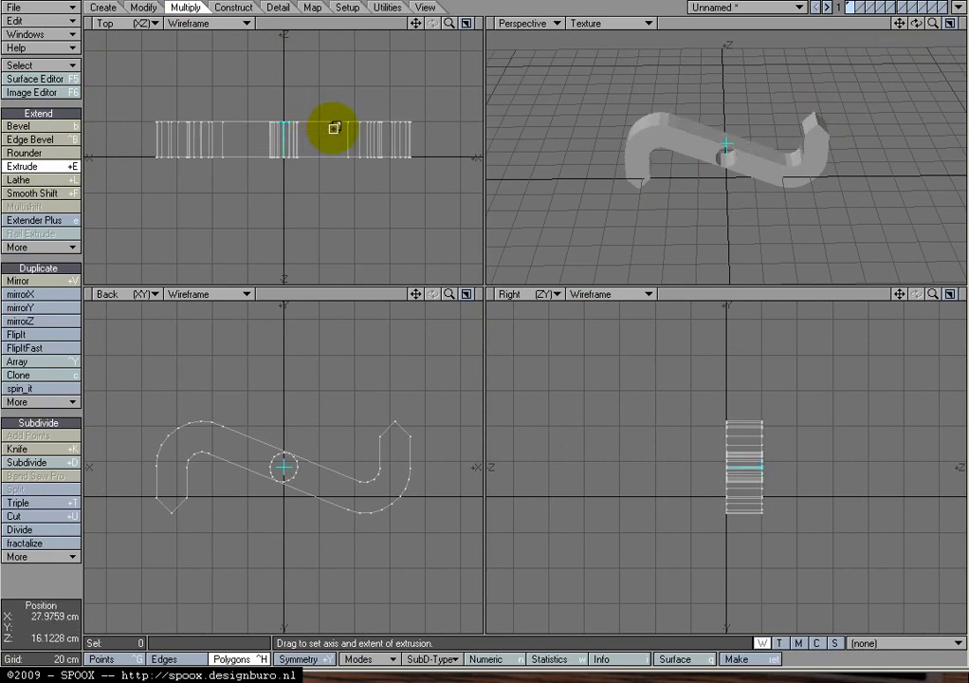
drag(916, 24, 387, 138)
key(space)
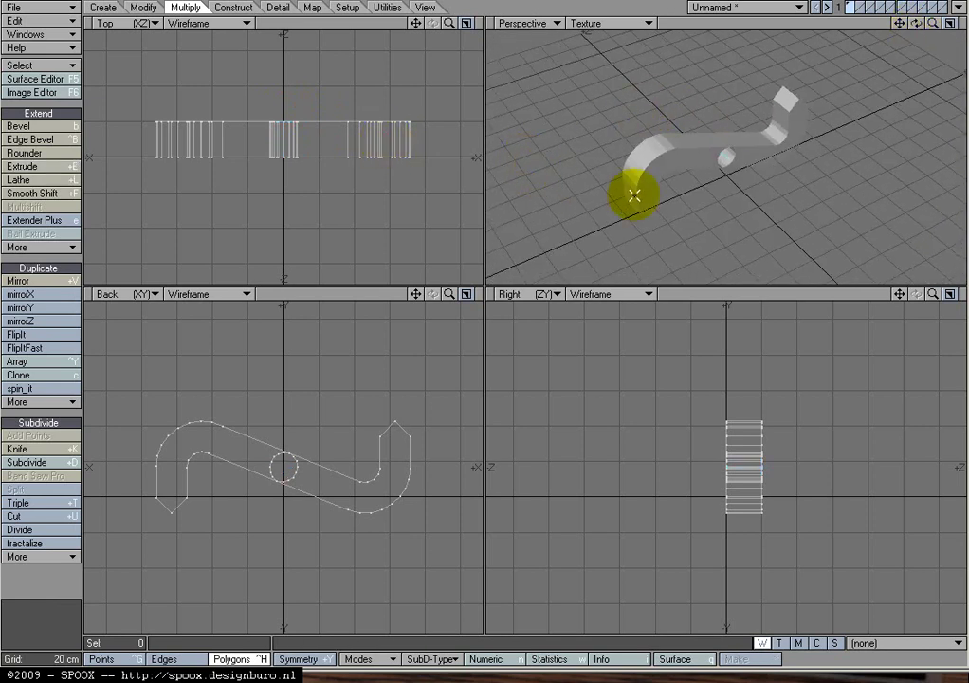
Switch to Firefox to check the logo's colours on the Robbe website, and return to LightWave Modeler
drag(917, 24, 775, 91)
key(alt+Tab)
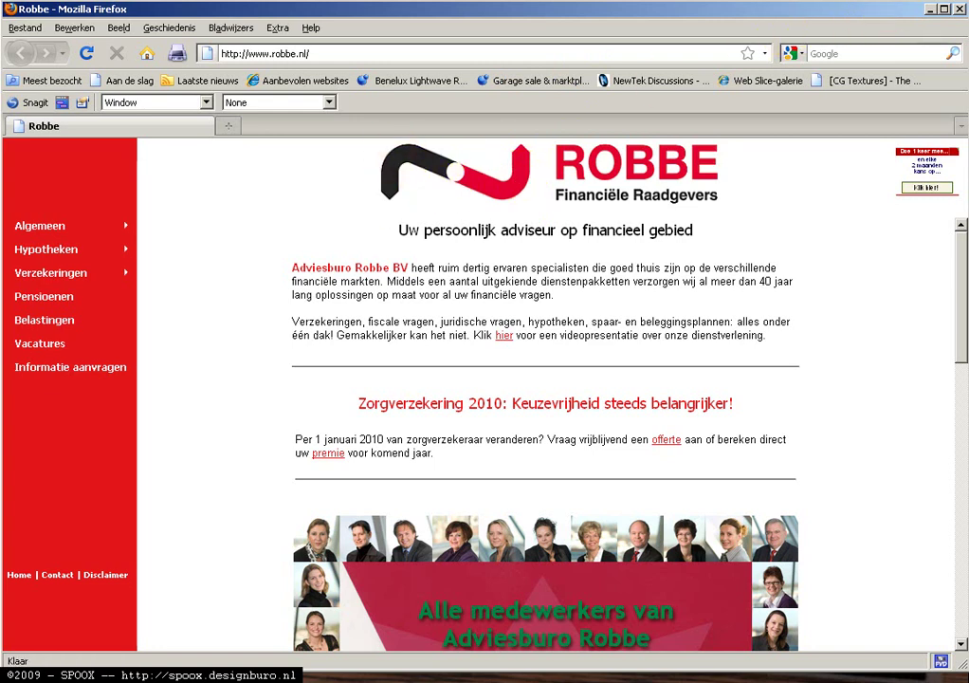
click(929, 9)
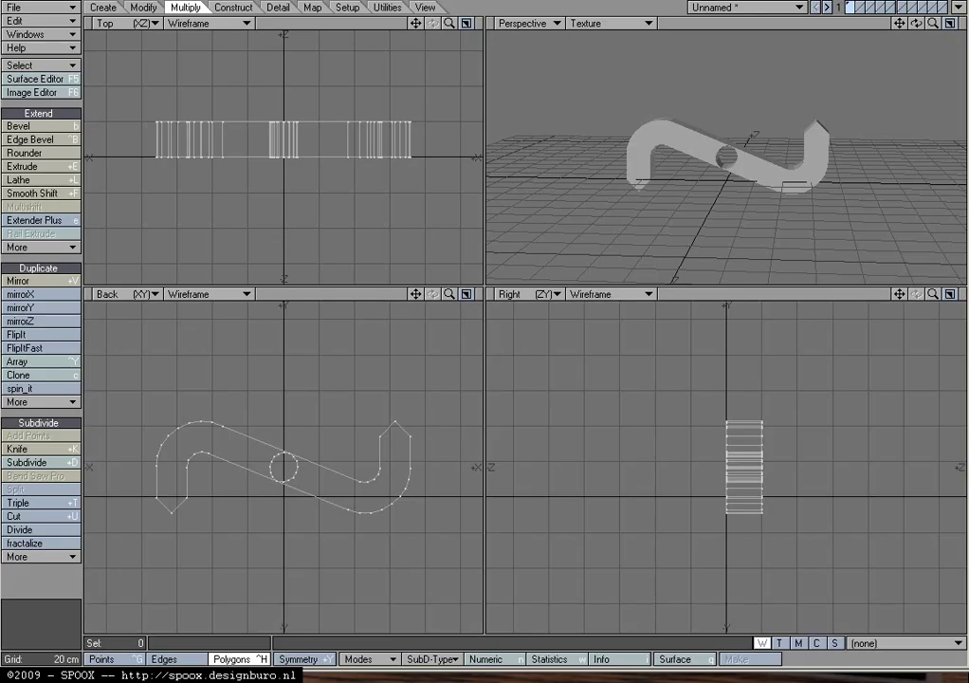
Assign a surface named red, colour 255, 0, 0 with 80% specular, to all connected polygons of the half with the upward-pointing end
click(759, 159)
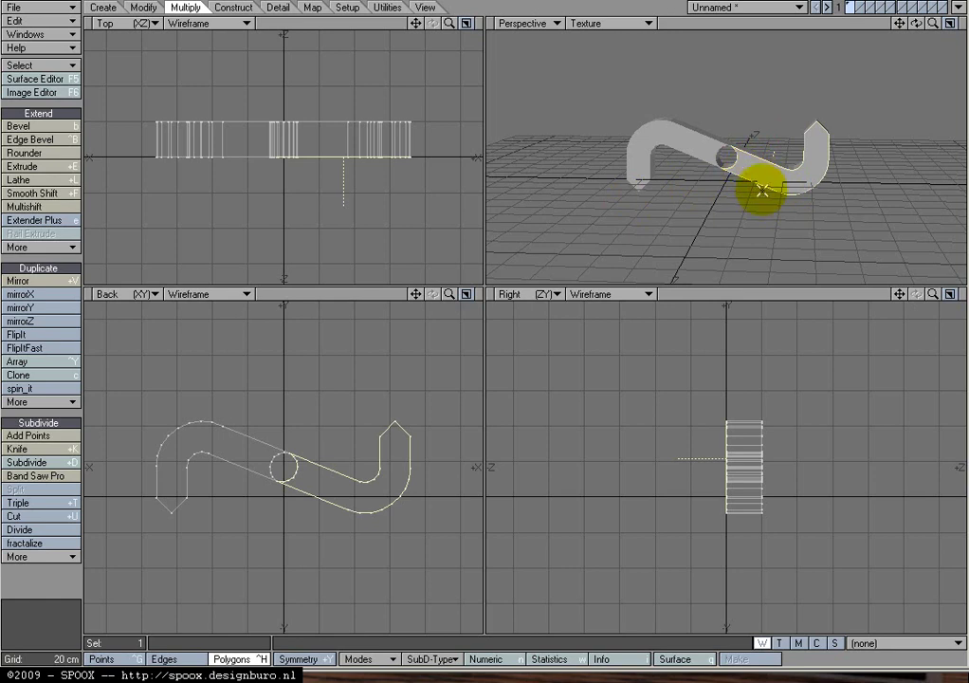
key(])
text(q)
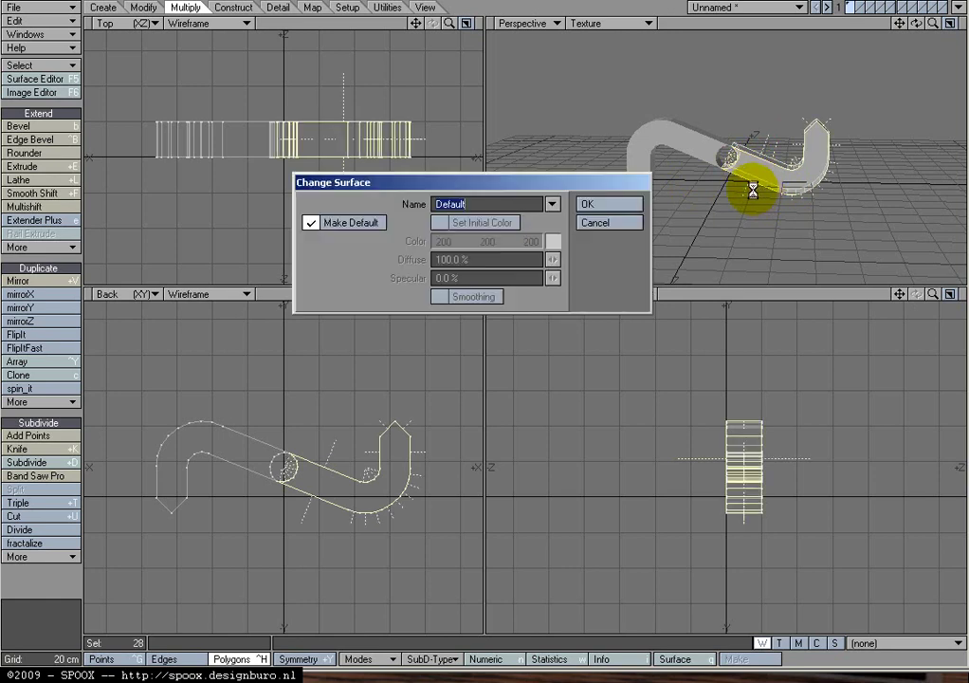
text(red)
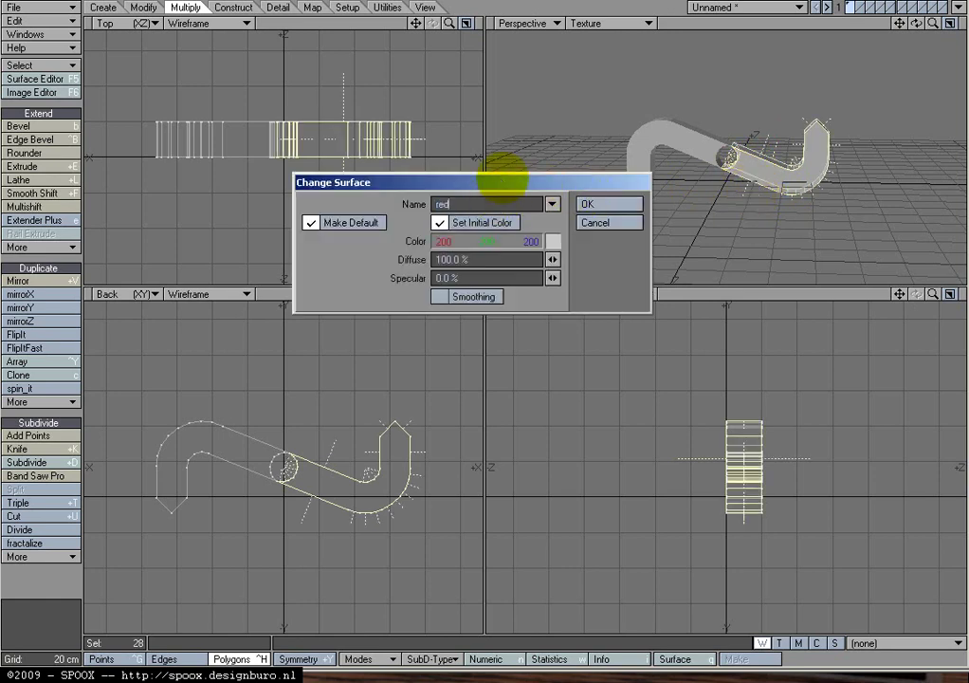
click(552, 242)
click(315, 257)
click(337, 443)
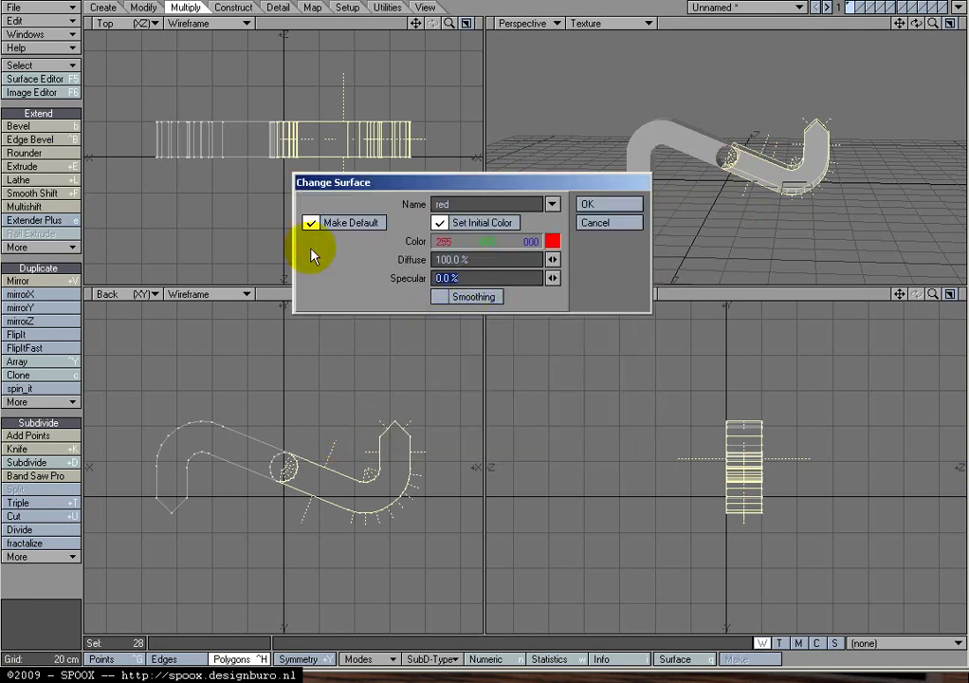
key(Return)
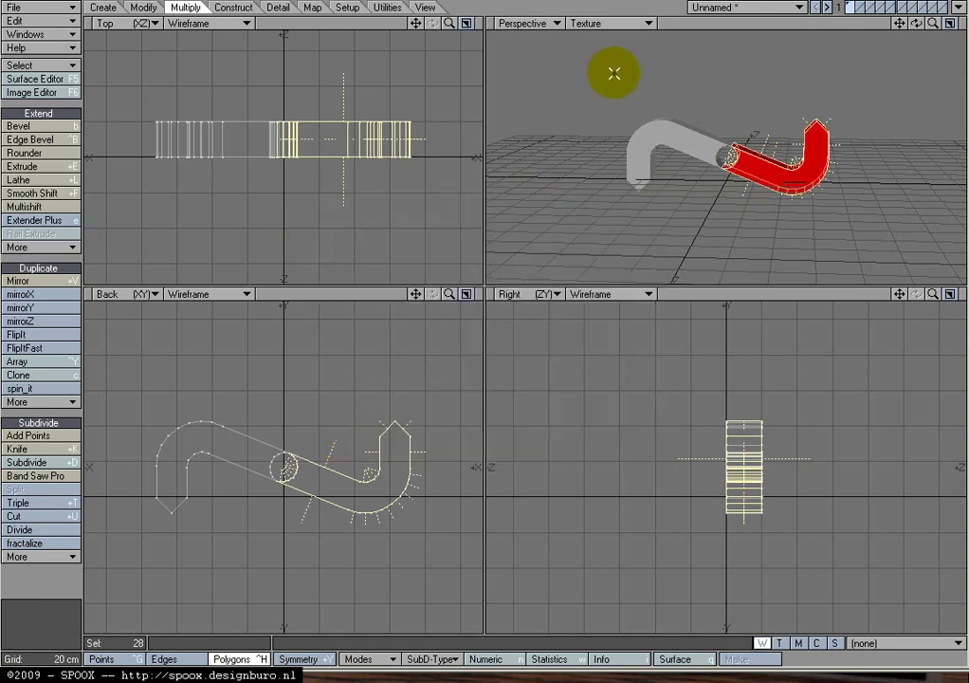
key(slash)
Assign a surface named black with colour 0, 0, 0 to all connected polygons of the still grey half
click(675, 139)
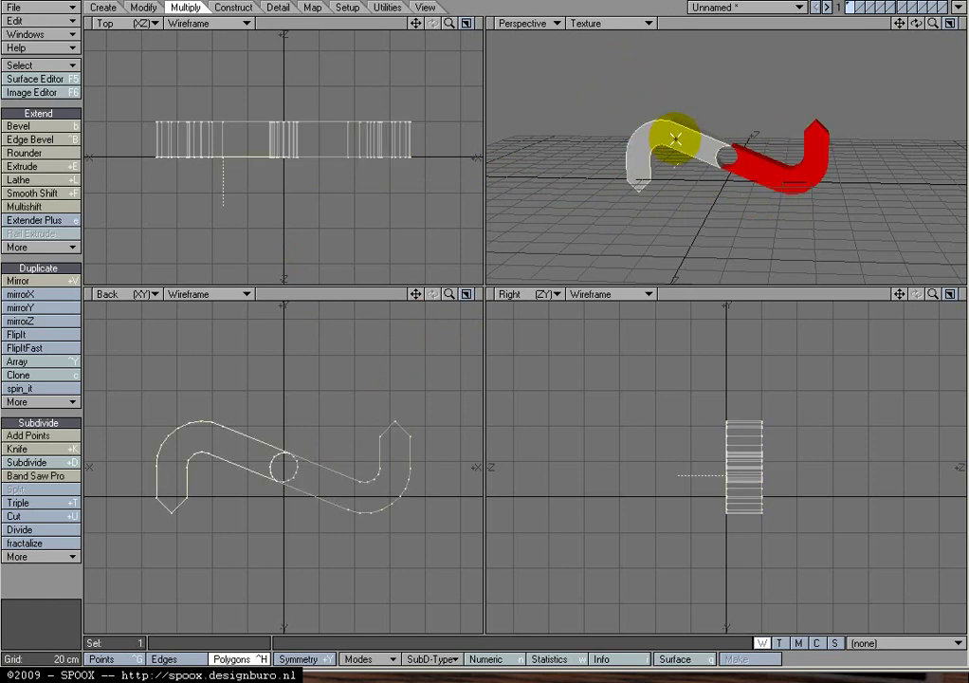
key(])
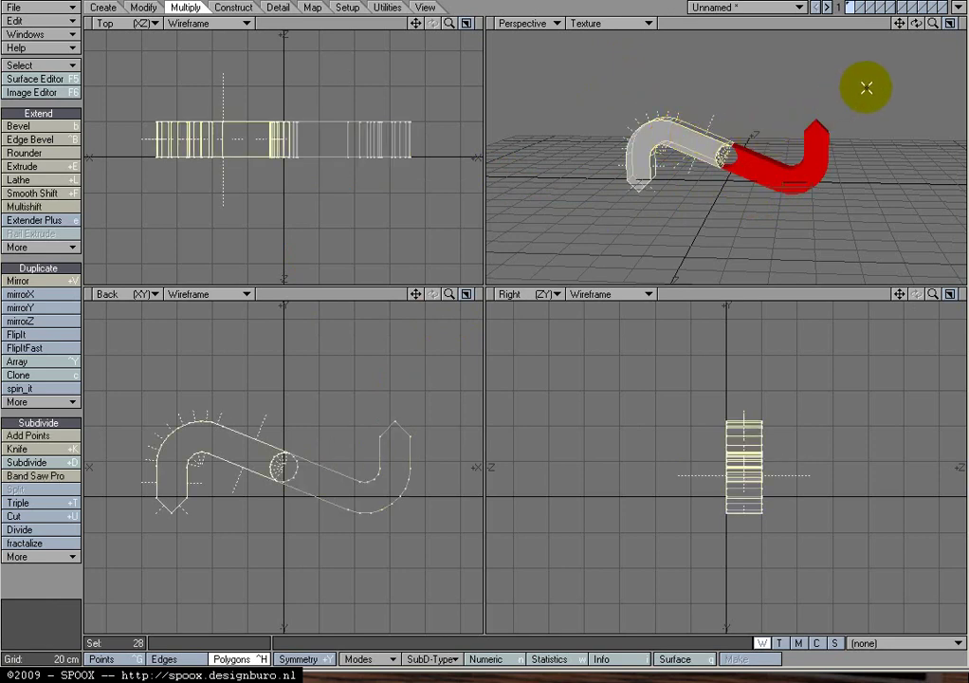
key(q)
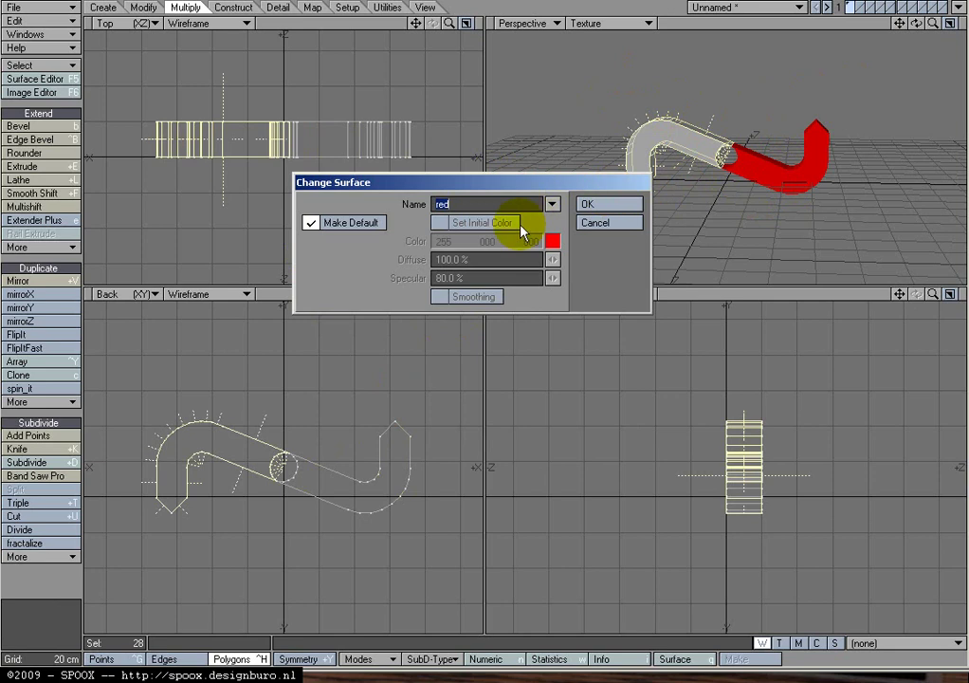
text(blaa)
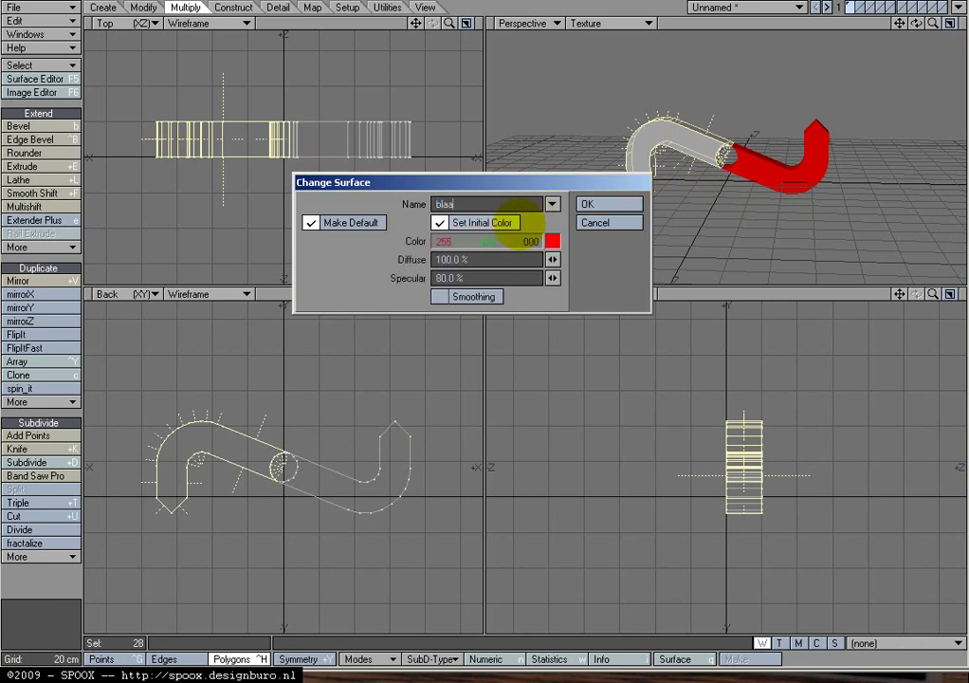
click(552, 241)
click(316, 331)
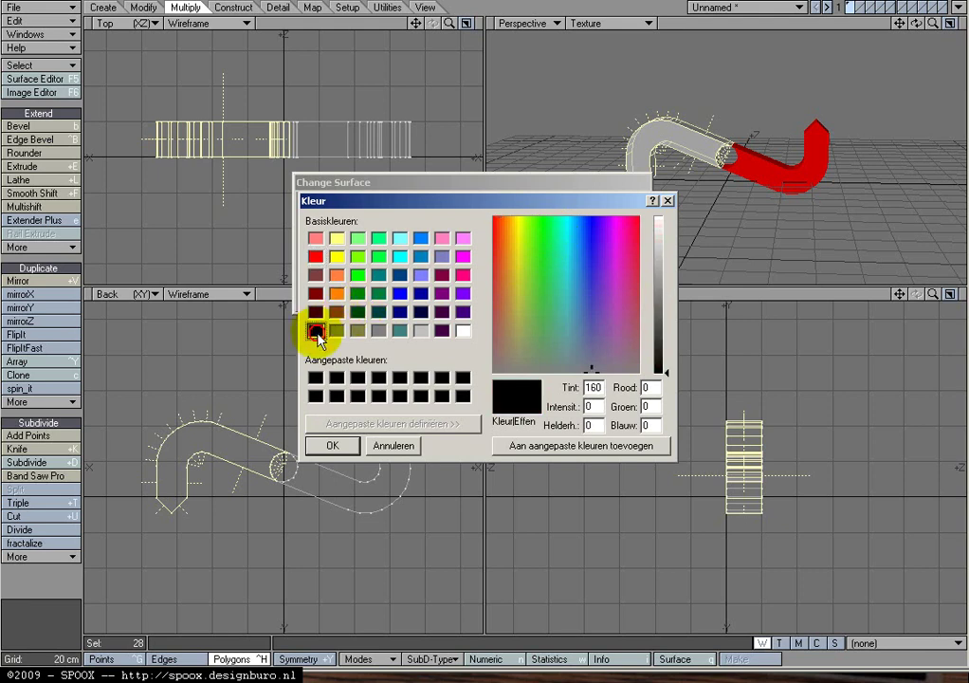
click(331, 445)
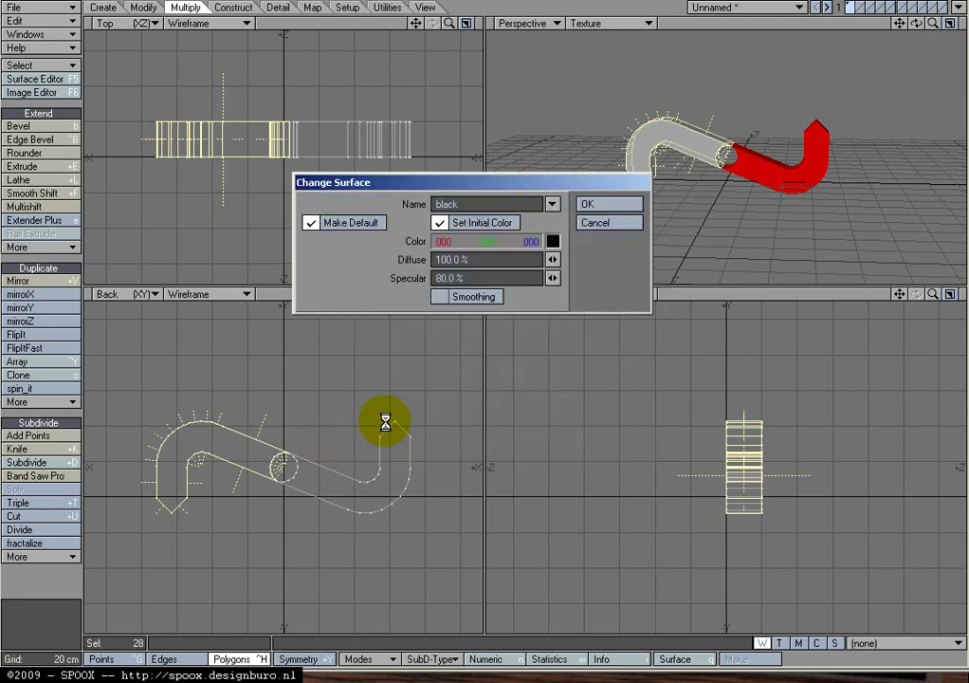
click(592, 204)
key(slash)
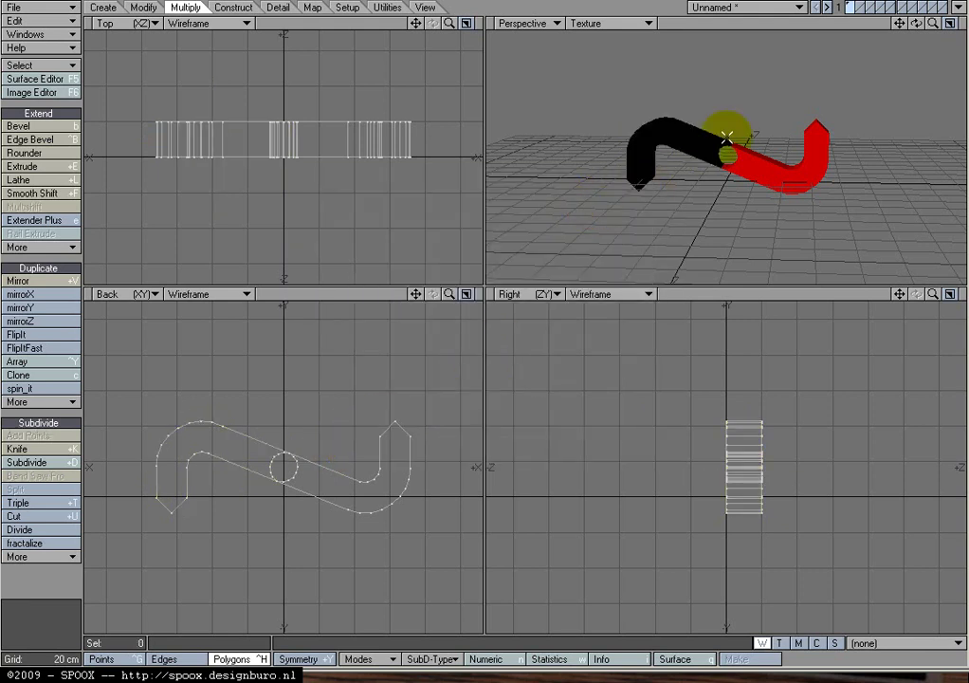
Select the polygons along the outer curve of the black half to inspect its segments, and clear the selection
drag(917, 24, 386, 140)
drag(703, 165, 700, 202)
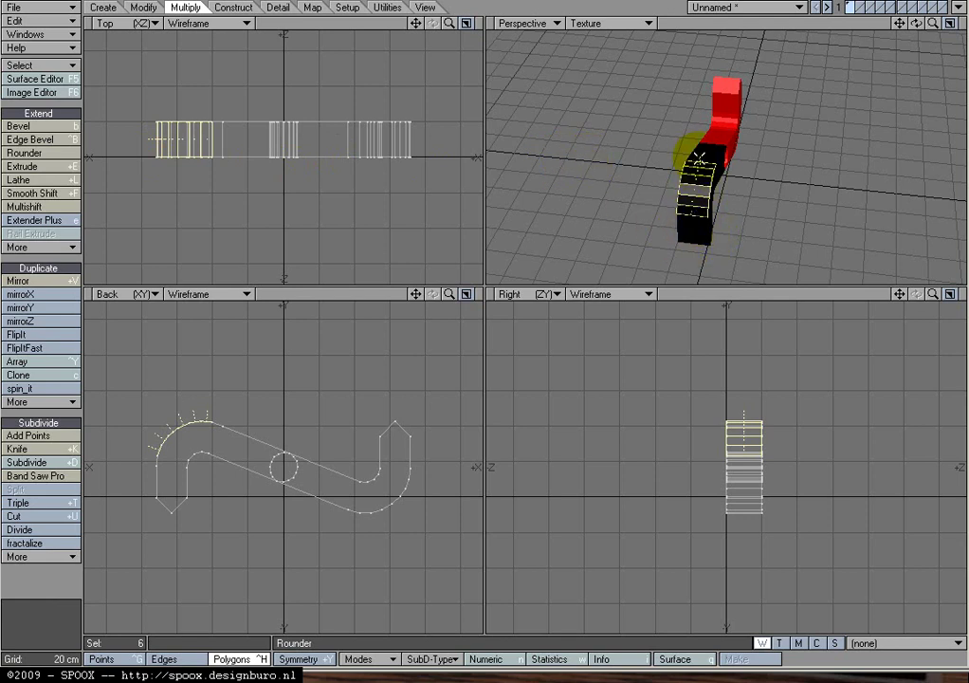
mouse_move(917, 24)
mouse_down()
mouse_move(385, 139)
mouse_move(915, 30)
mouse_up()
key(slash)
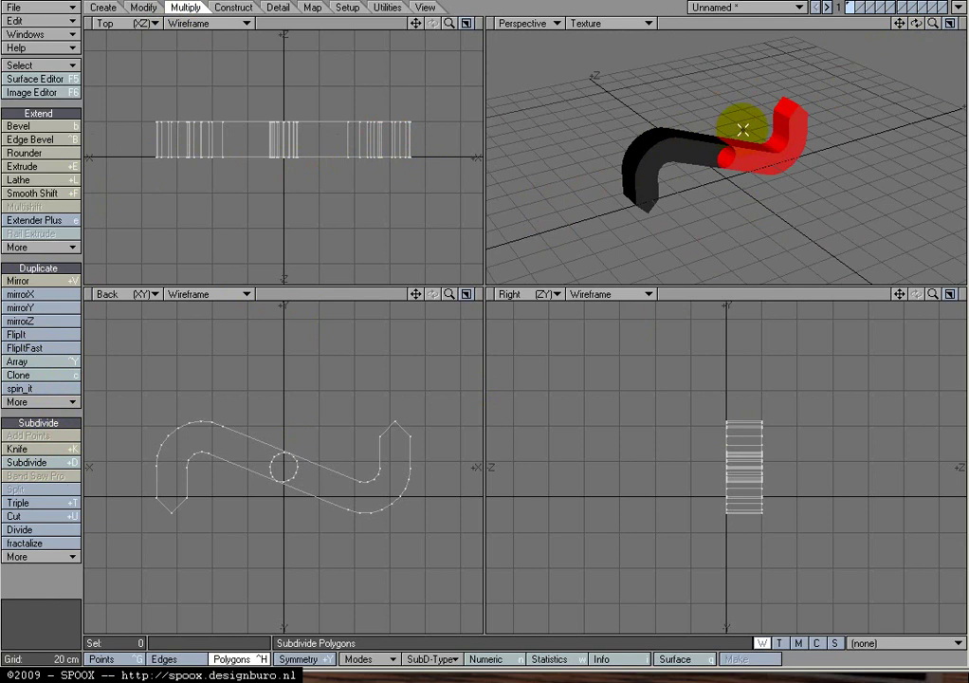
Examine the extruded logo's hard edges, curved sides and circular opening up close in a full-size Perspective view
drag(932, 26, 384, 139)
drag(921, 22, 741, 134)
drag(919, 30, 385, 139)
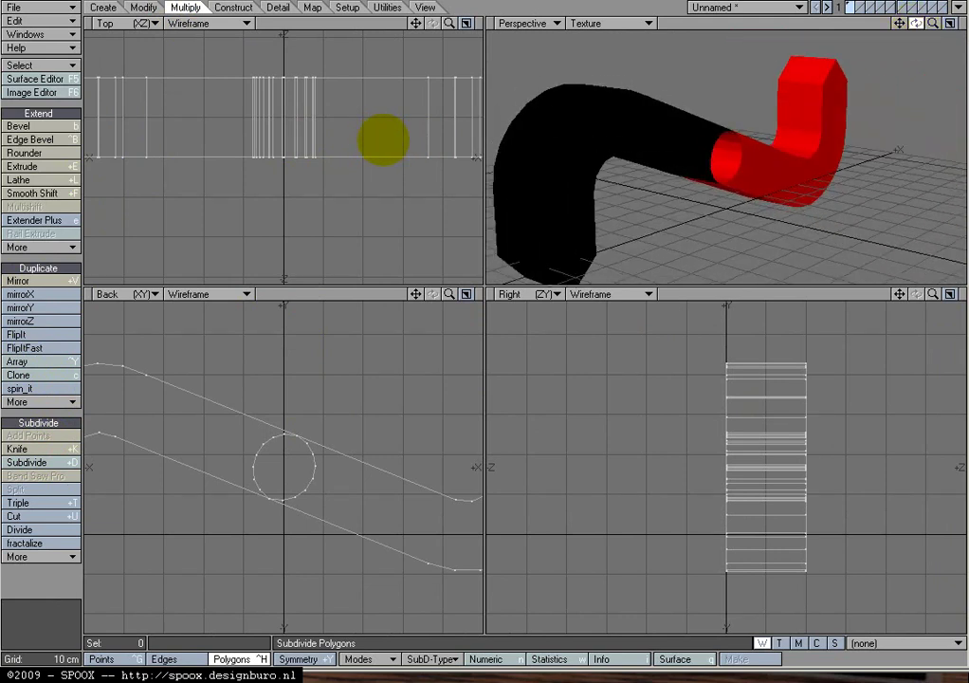
key(0)
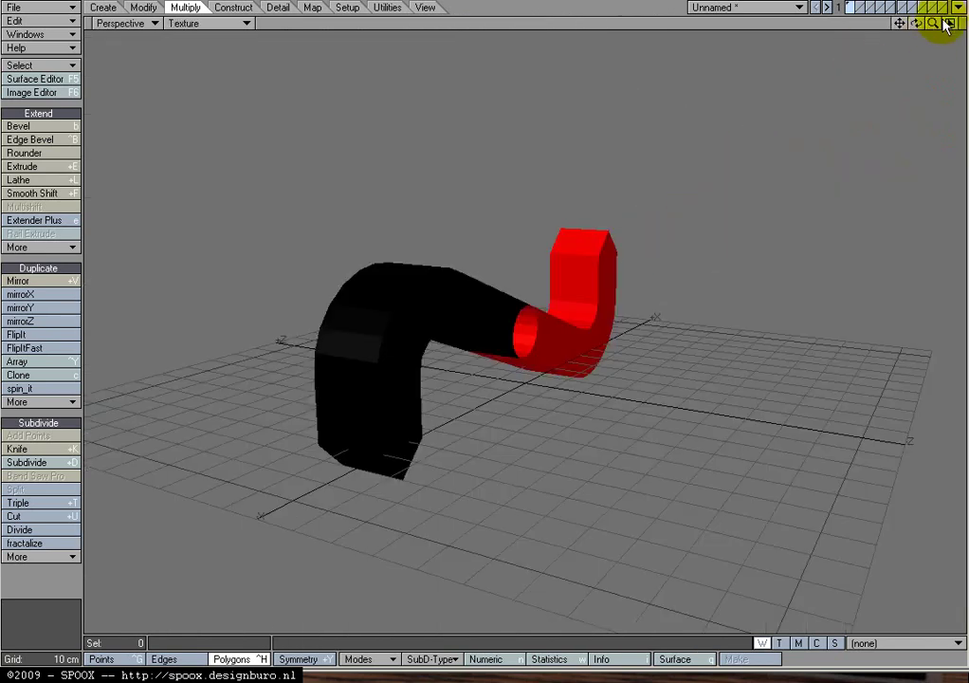
drag(935, 26, 386, 138)
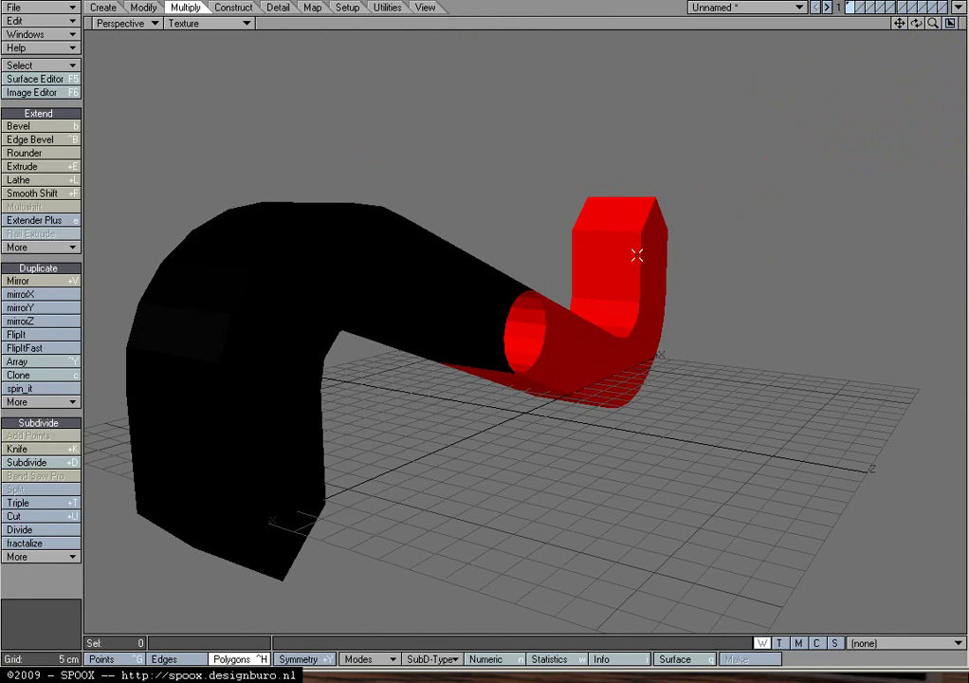
click(668, 273)
click(652, 210)
click(439, 231)
click(273, 380)
click(654, 339)
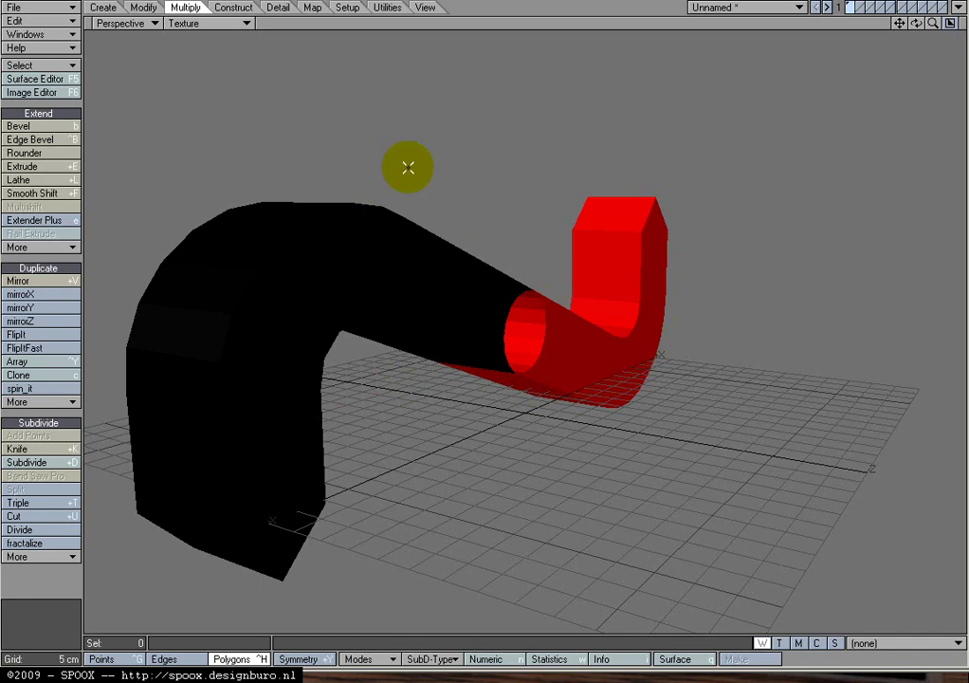
Round the logo's edges using Rounder with 2 rounding polygons, a 3 mm inset distance and high mesh density
click(59, 155)
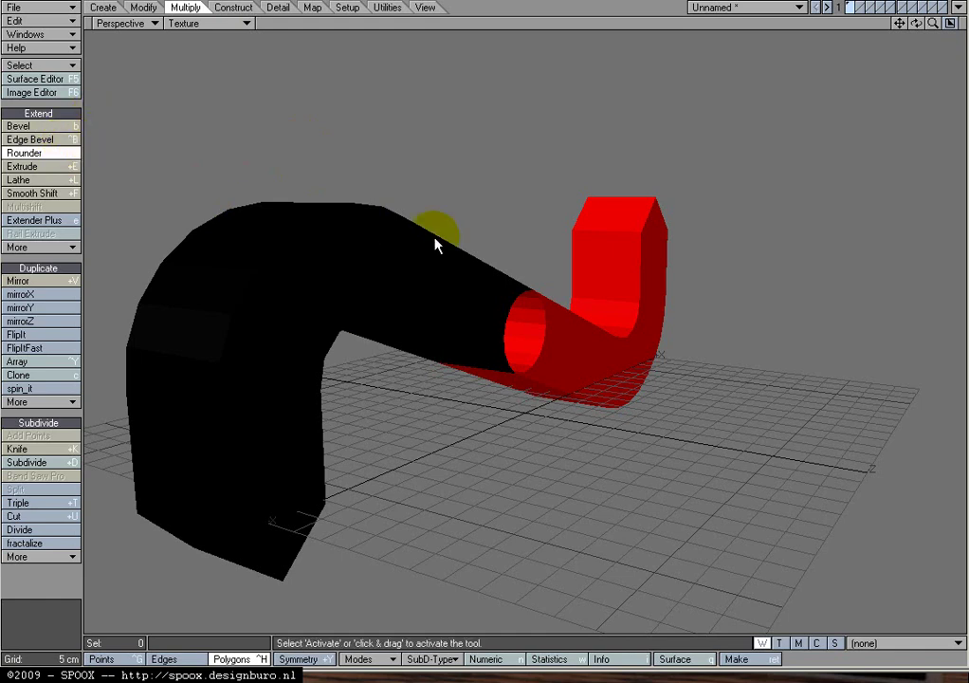
key(n)
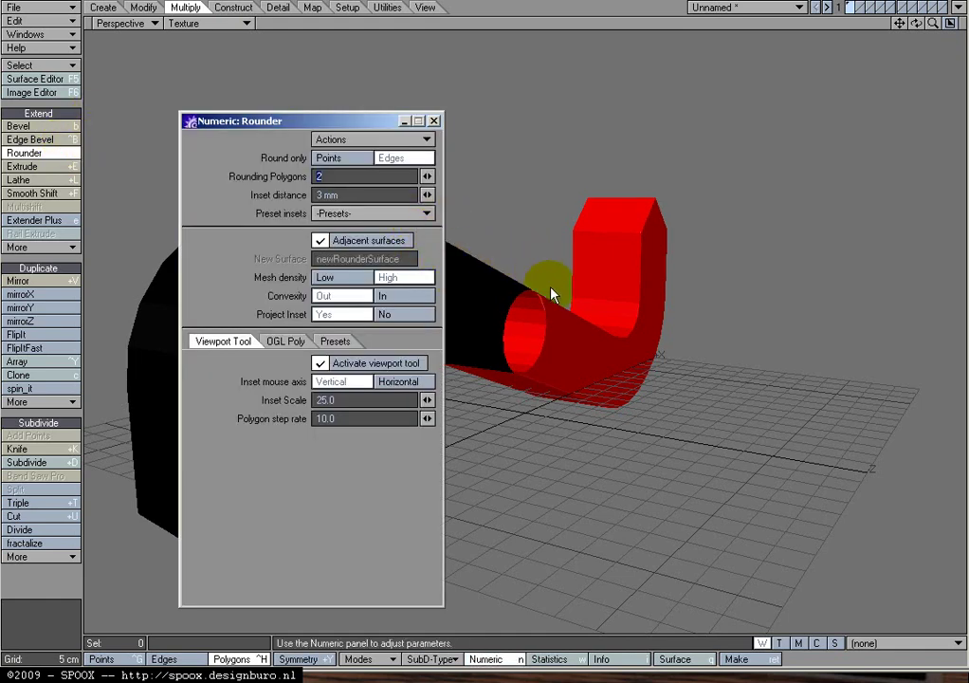
drag(933, 23, 388, 121)
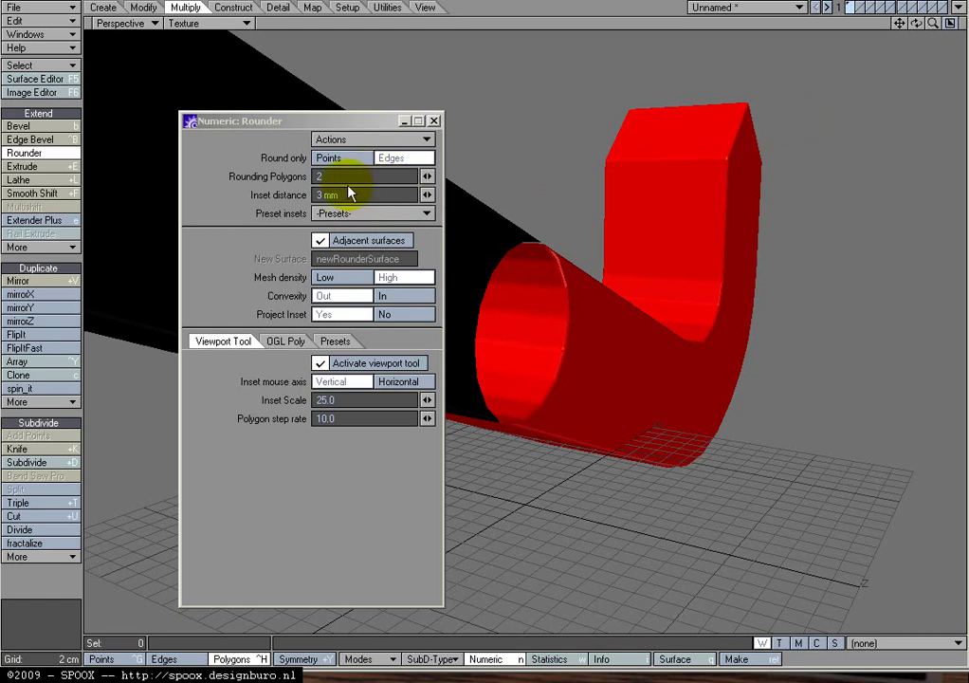
click(434, 121)
key(space)
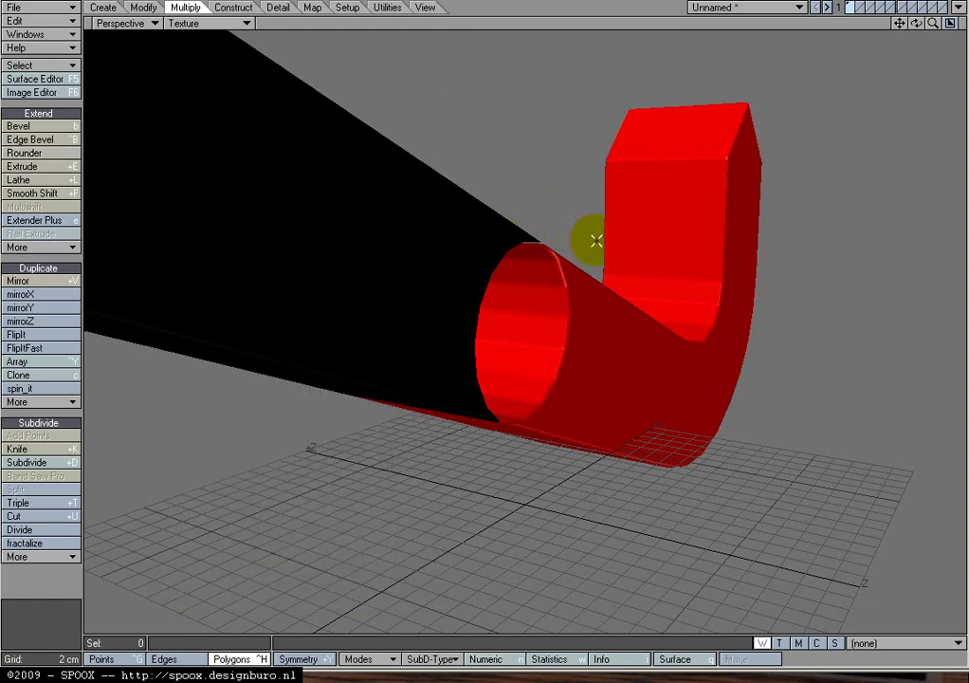
Select all connected polygons of the red half, nudge them against the black half to close the gap, and clear the selection
drag(937, 30, 383, 139)
drag(918, 27, 387, 142)
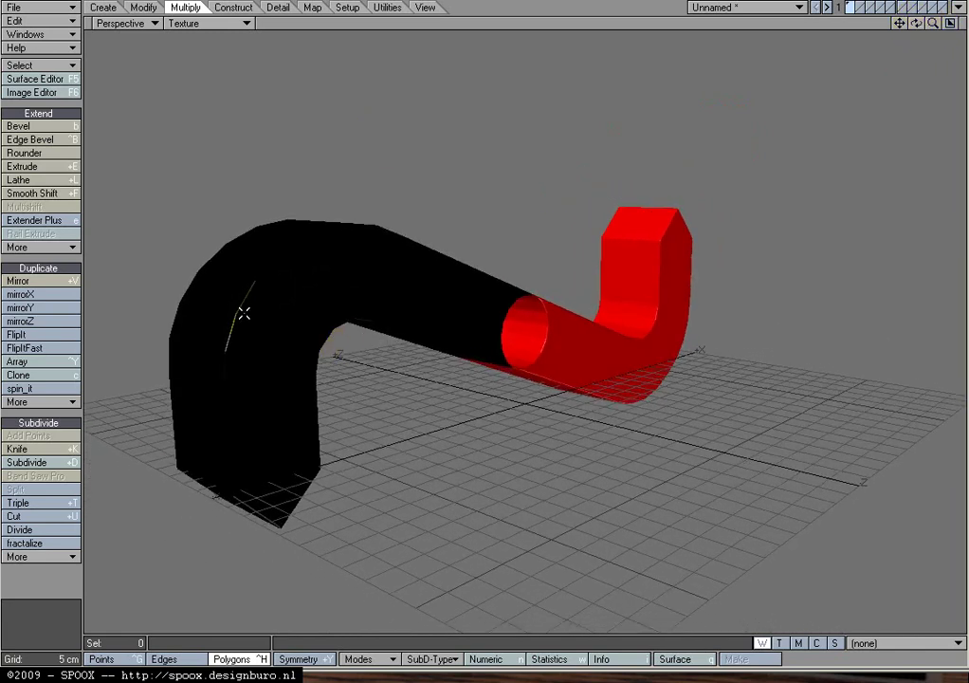
drag(920, 26, 387, 147)
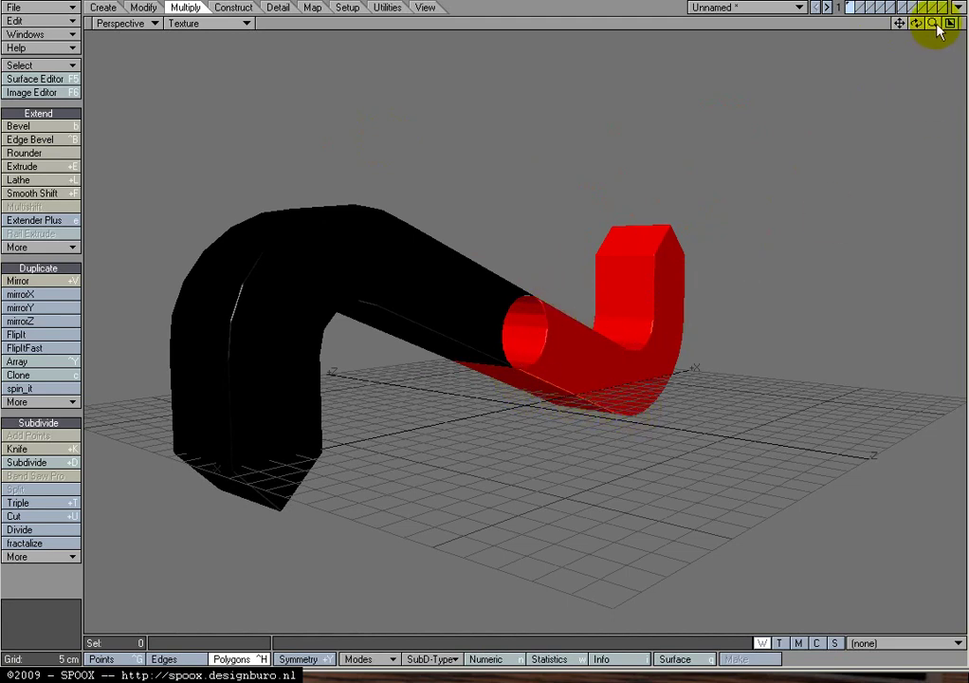
drag(936, 24, 385, 140)
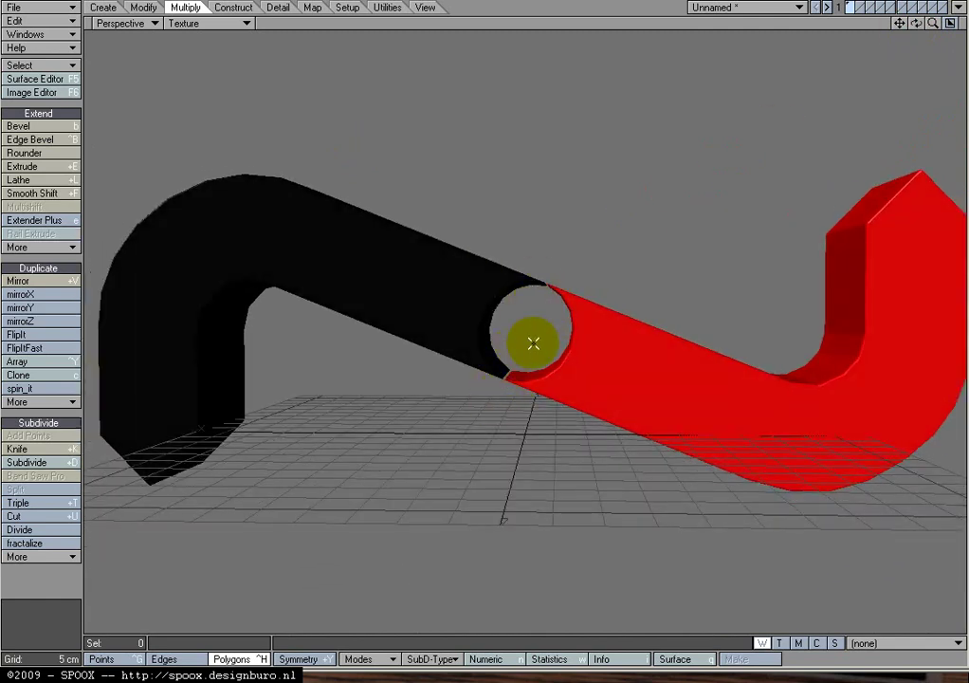
key(0)
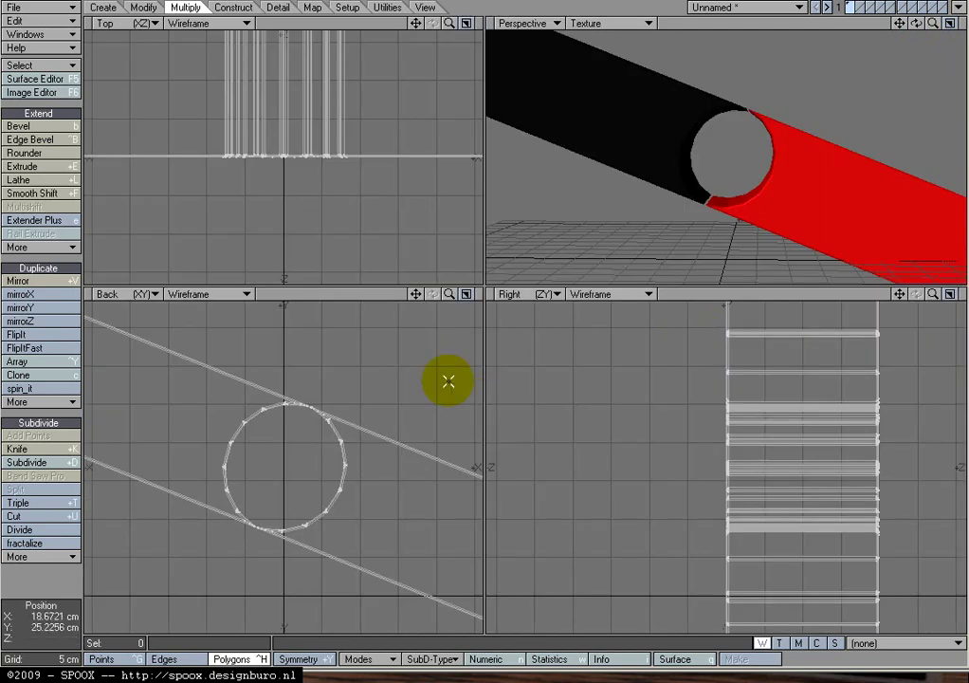
ctrl+alt+drag(264, 464, 366, 408)
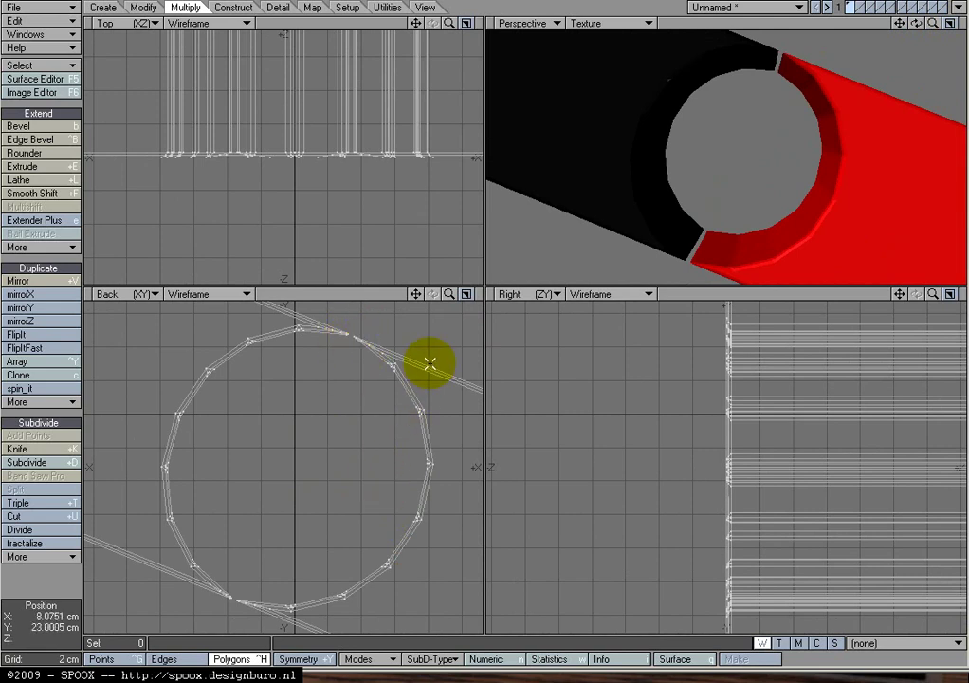
mouse_move(417, 351)
mouse_down()
mouse_move(409, 392)
mouse_move(428, 387)
mouse_move(419, 410)
mouse_up()
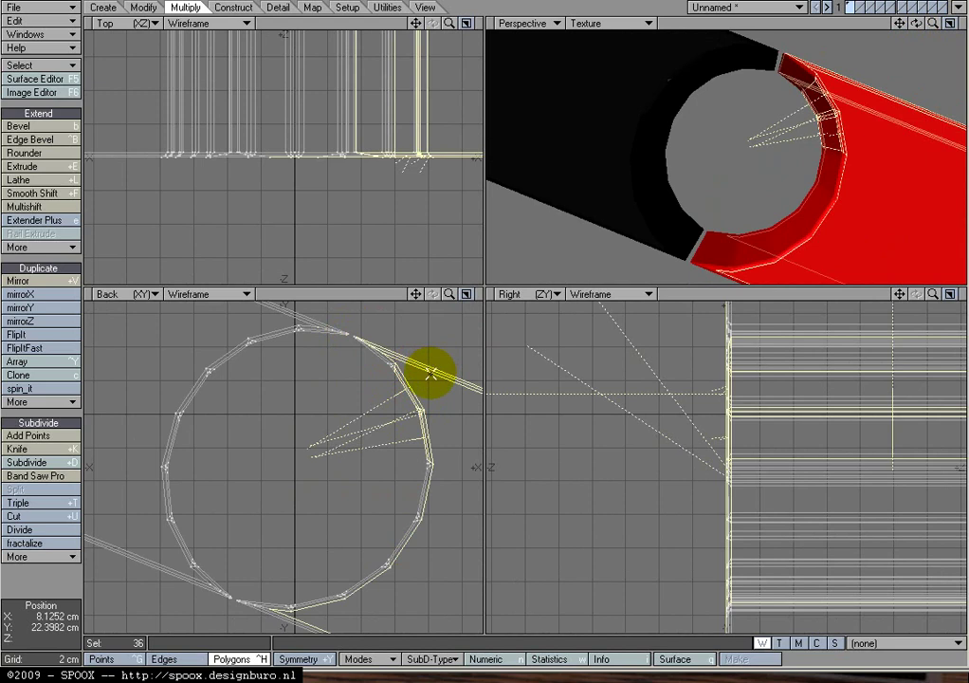
key(])
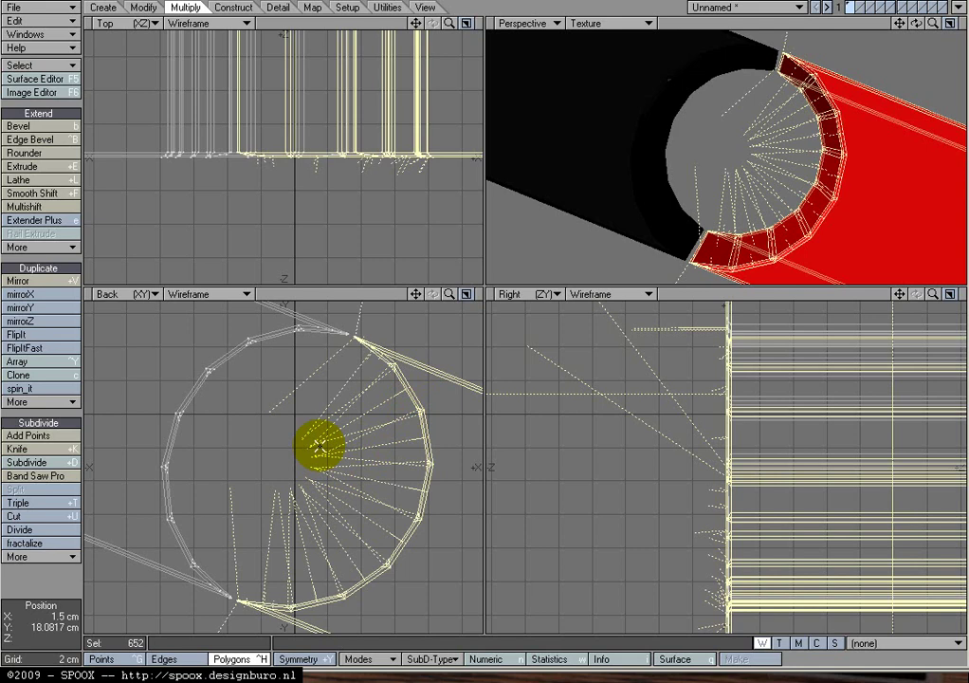
mouse_move(321, 446)
mouse_down()
mouse_move(303, 443)
mouse_move(321, 445)
mouse_up()
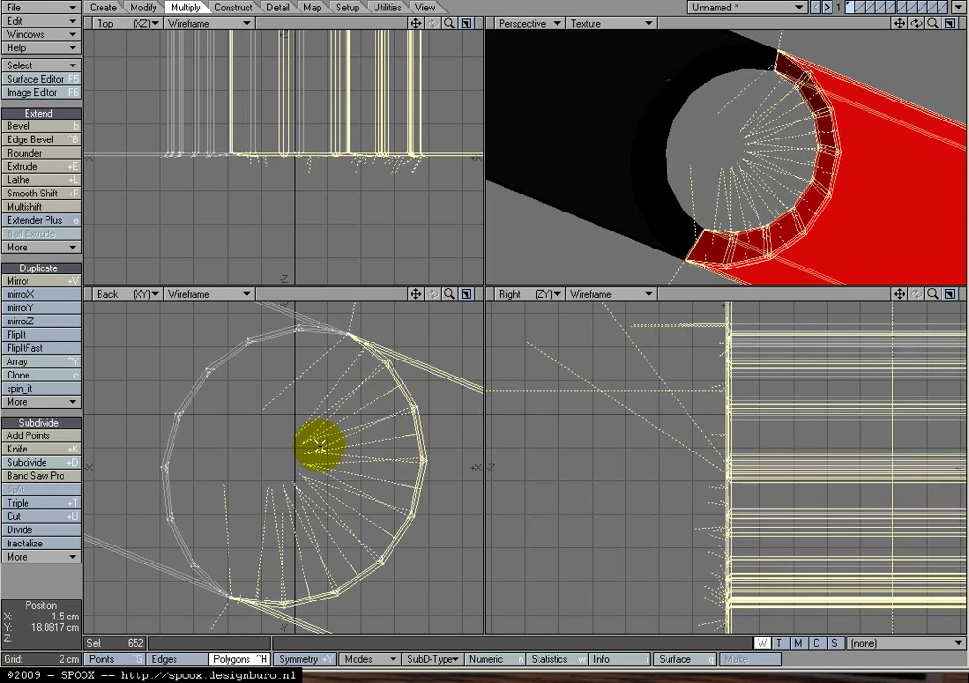
key(slash)
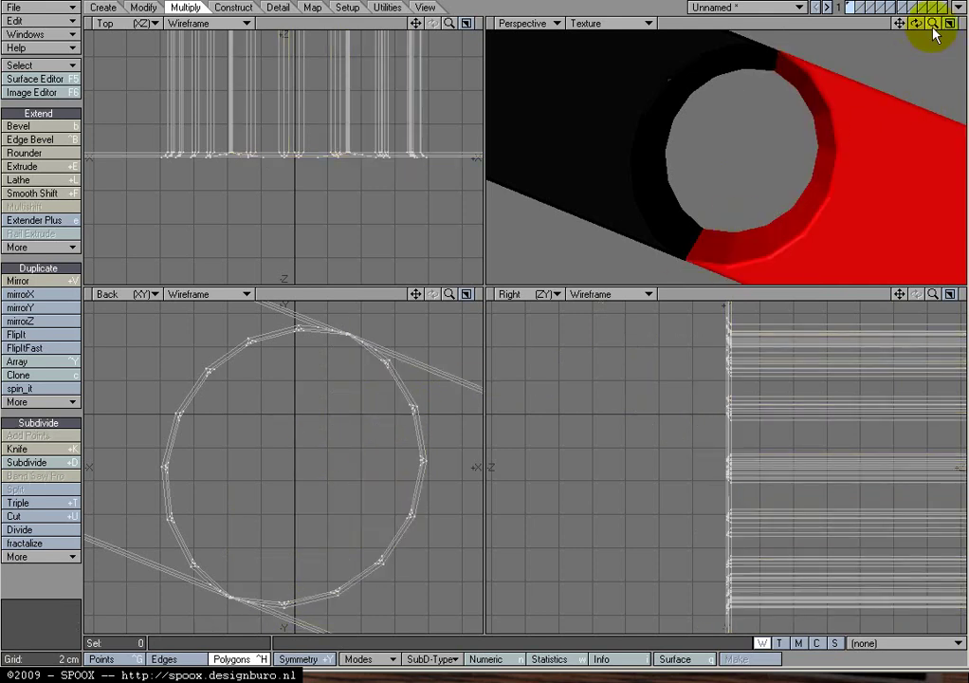
Fit the whole logo in all views and examine the joined halves from several angles in Perspective
drag(932, 24, 378, 142)
key(a)
drag(929, 25, 385, 138)
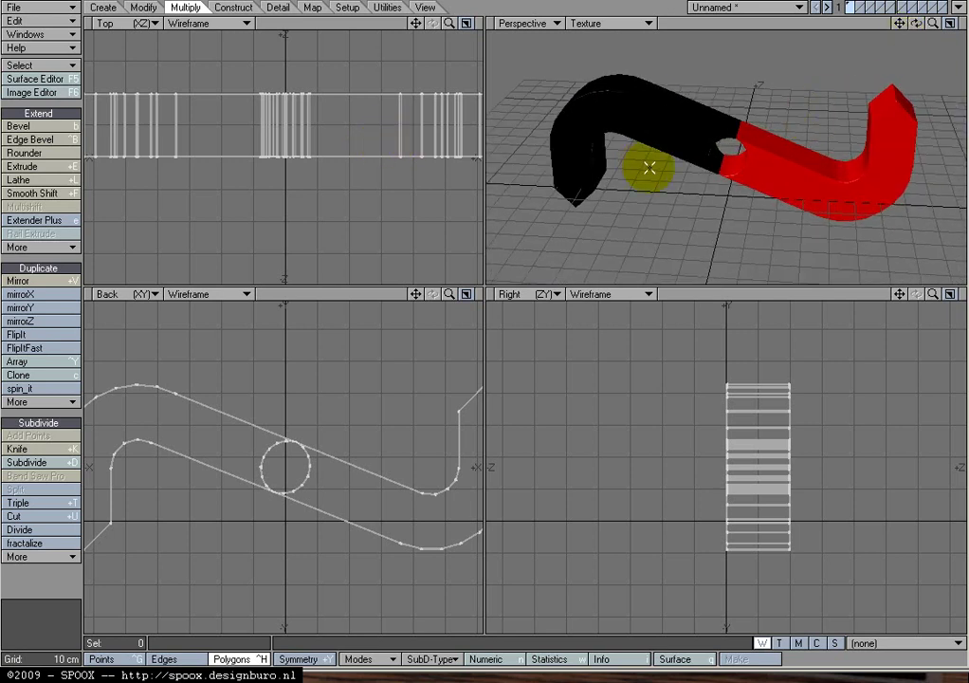
drag(916, 22, 385, 141)
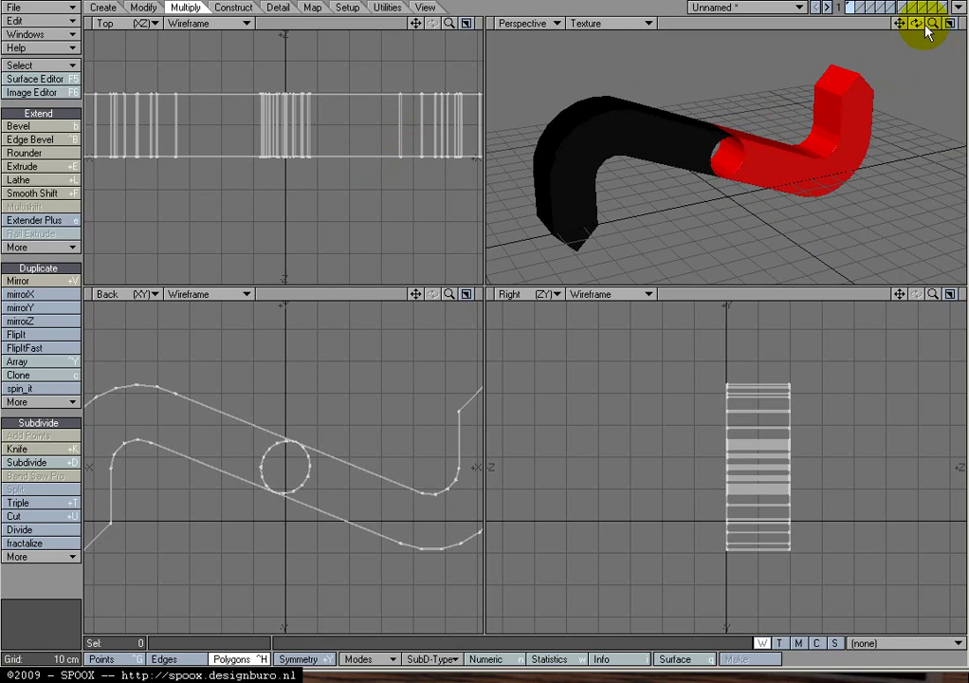